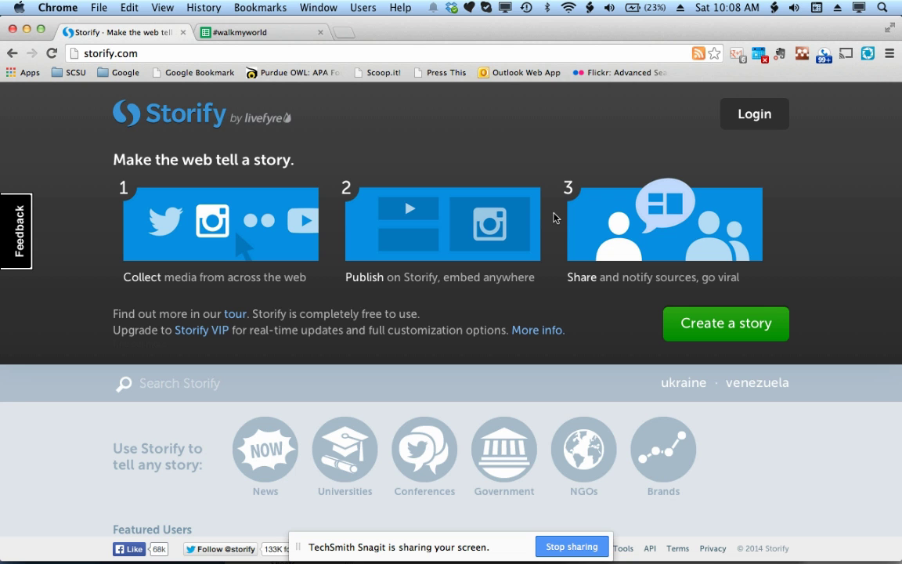
Step: Log in to Storify with the account e-mail and password
left_click(763, 116)
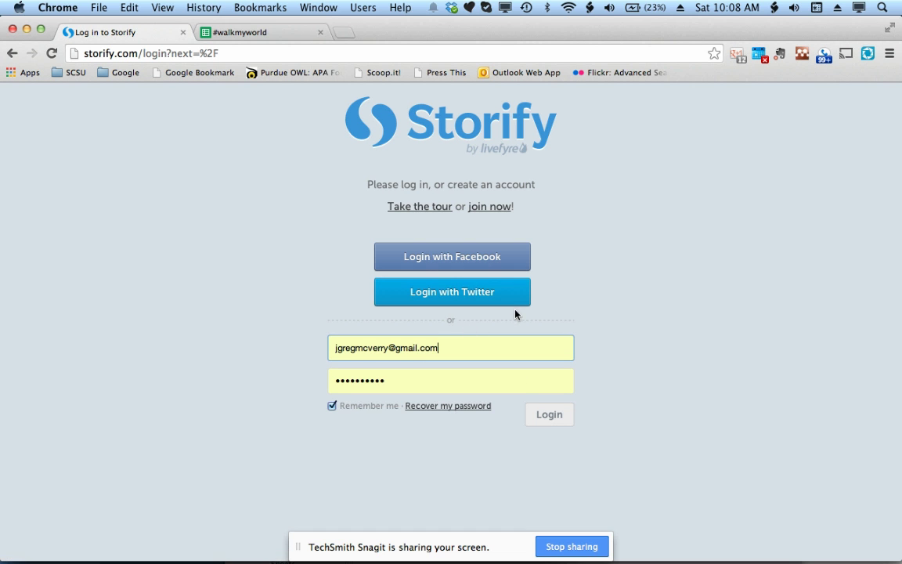
left_click(551, 419)
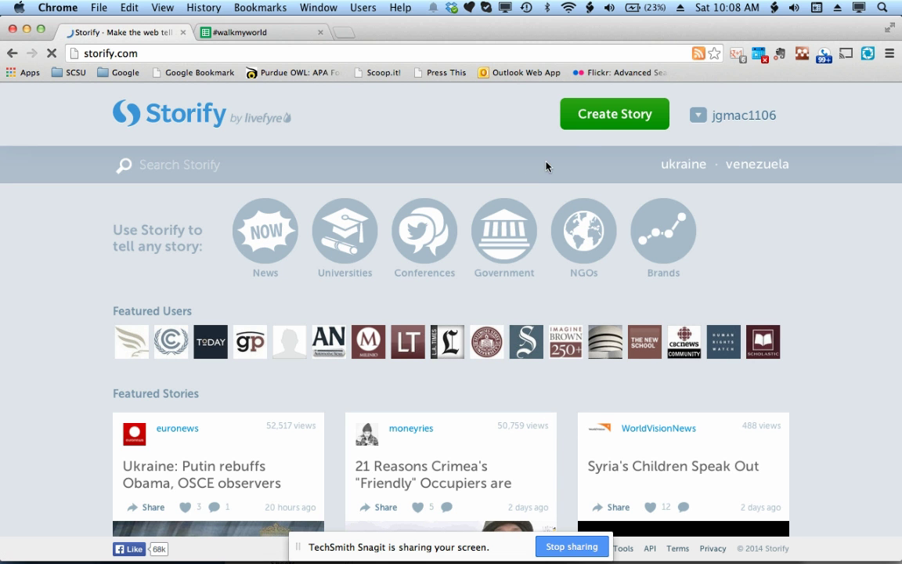
Step: Create a new story titled with the Twitter handle plus 'walks from #walkmyworld', fixing the hashtag typo
left_click(582, 122)
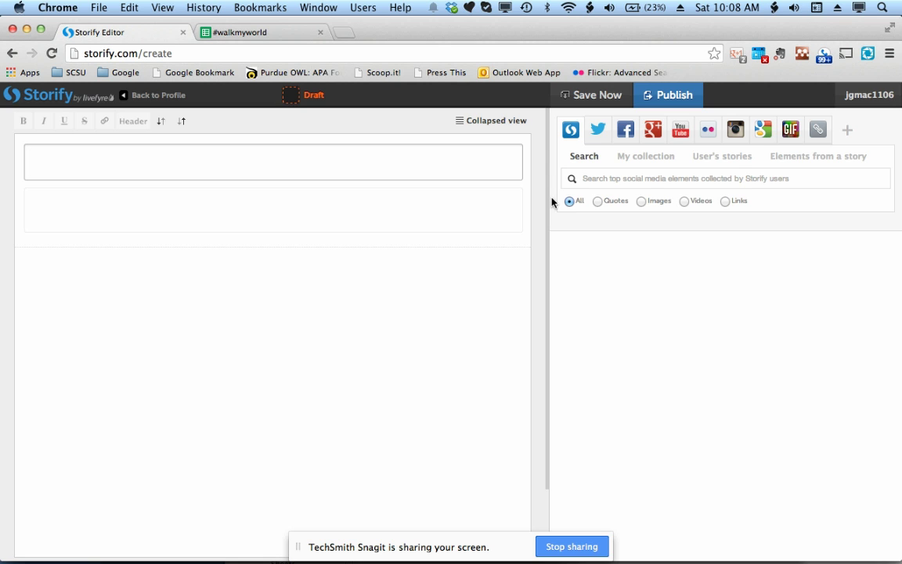
type("@jgmac1")
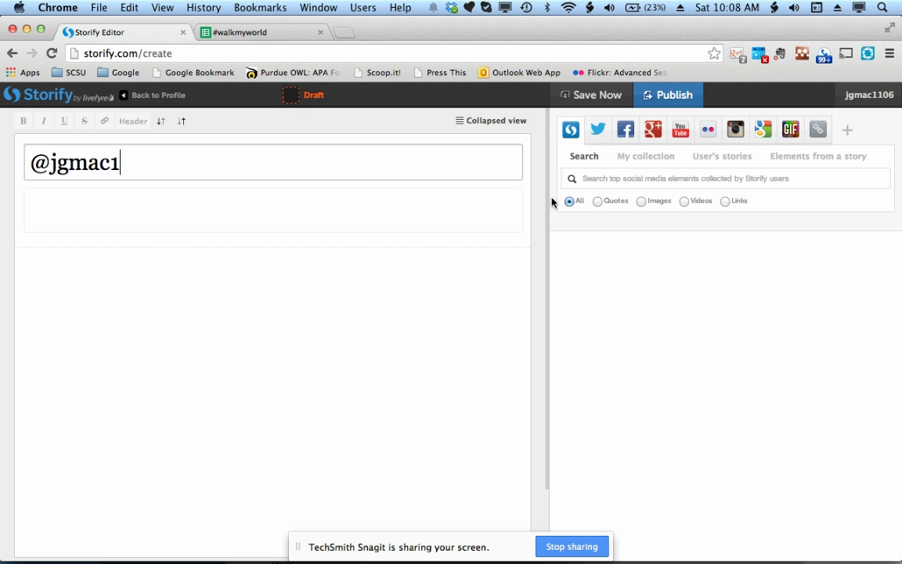
type("106 walks from ")
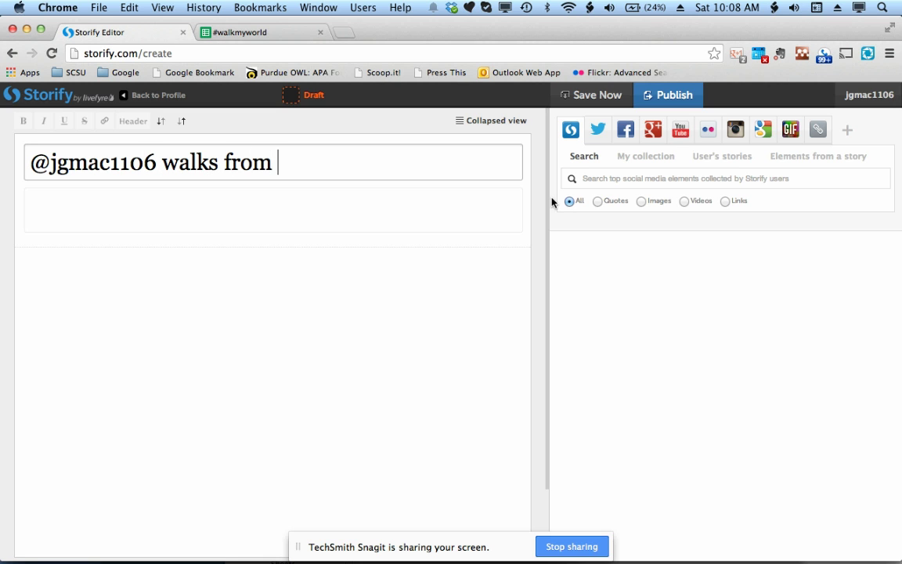
type("#walkmyword")
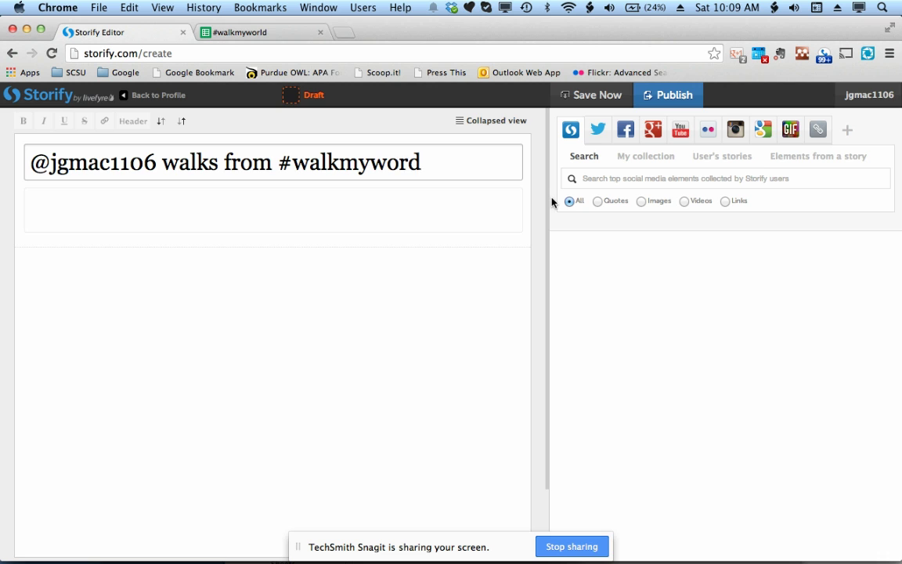
key("BackSpace")
type("ld")
Step: Browse the Twitter, Facebook, Google+, YouTube, Flickr and Instagram content sources
left_click(599, 134)
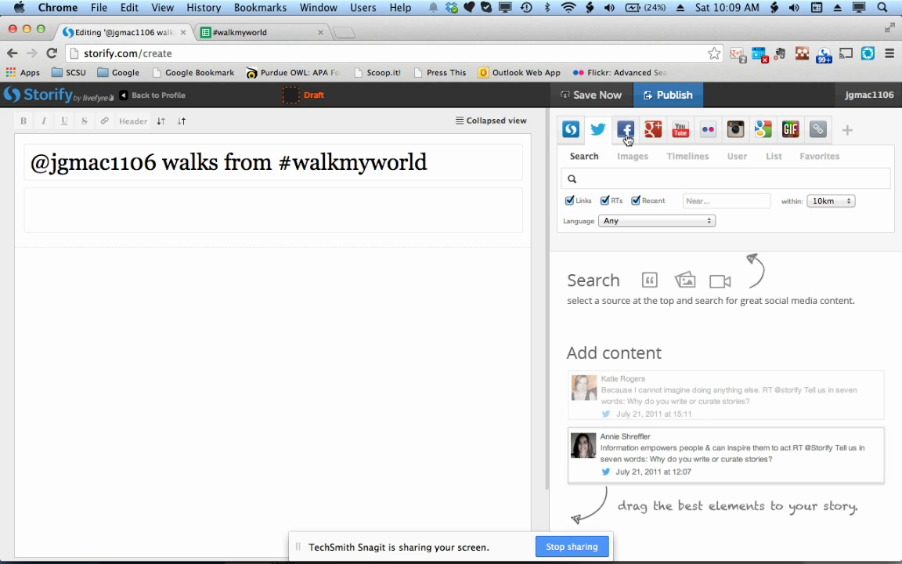
left_click(626, 130)
left_click(656, 133)
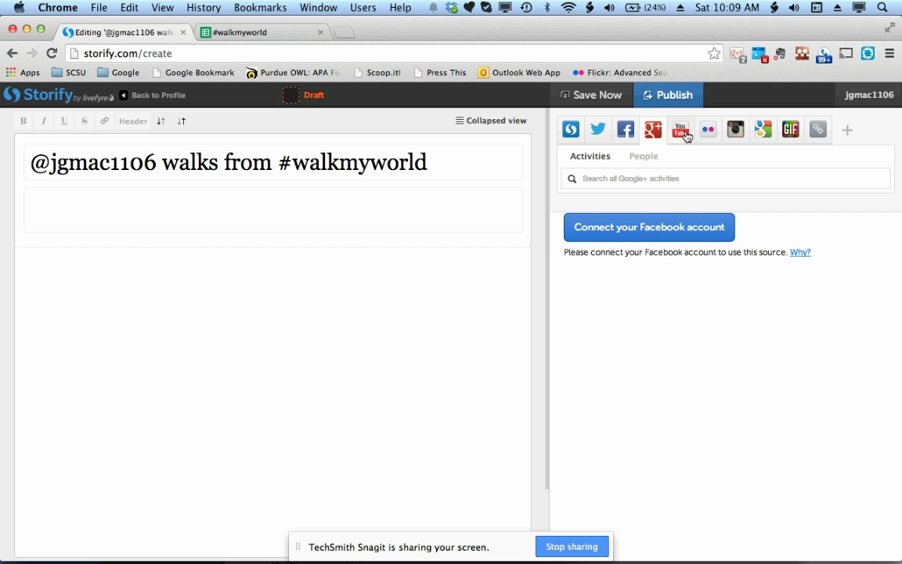
left_click(682, 135)
left_click(708, 132)
left_click(737, 133)
Step: Check the Google, GIF and Embed URL sources, leave Embed URL selected, and open the #walkmyworld spreadsheet
left_click(763, 133)
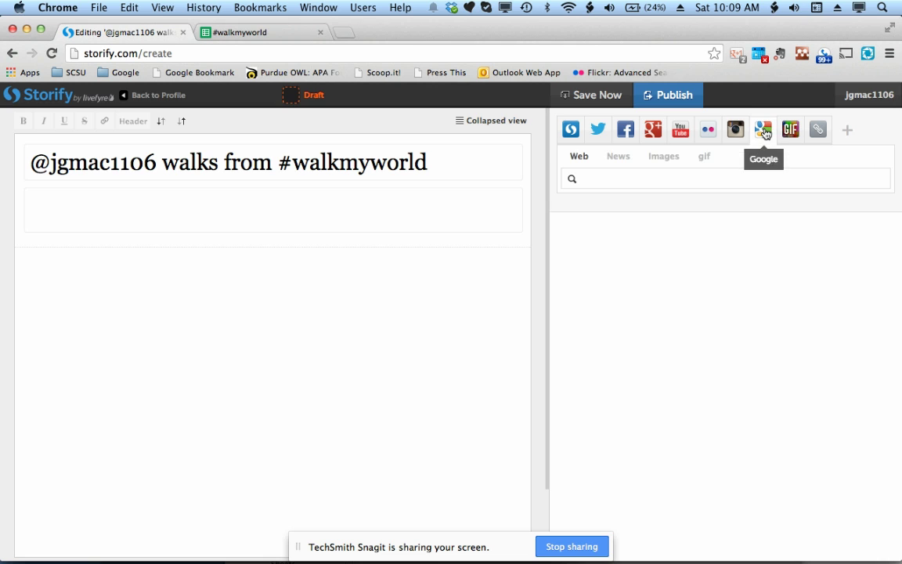
left_click(789, 133)
left_click(763, 131)
left_click(818, 134)
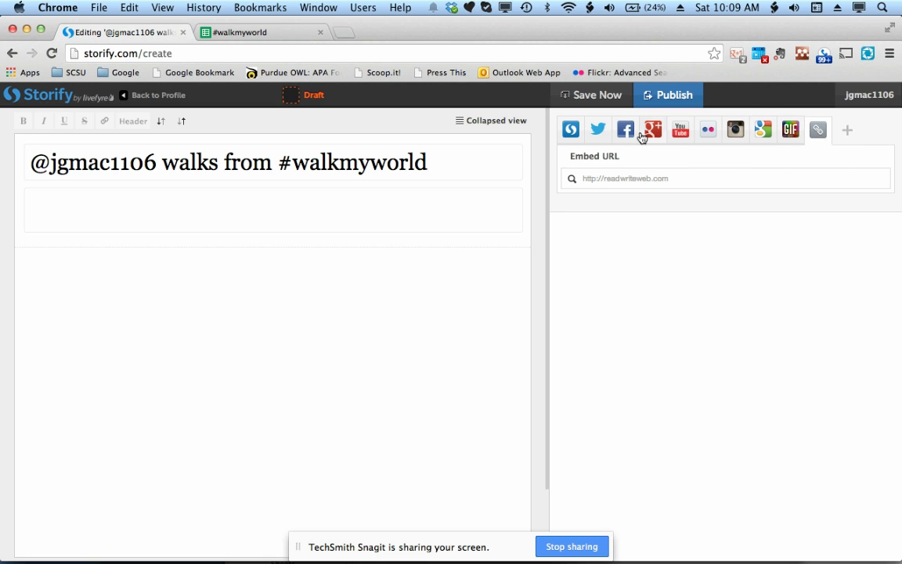
left_click(598, 133)
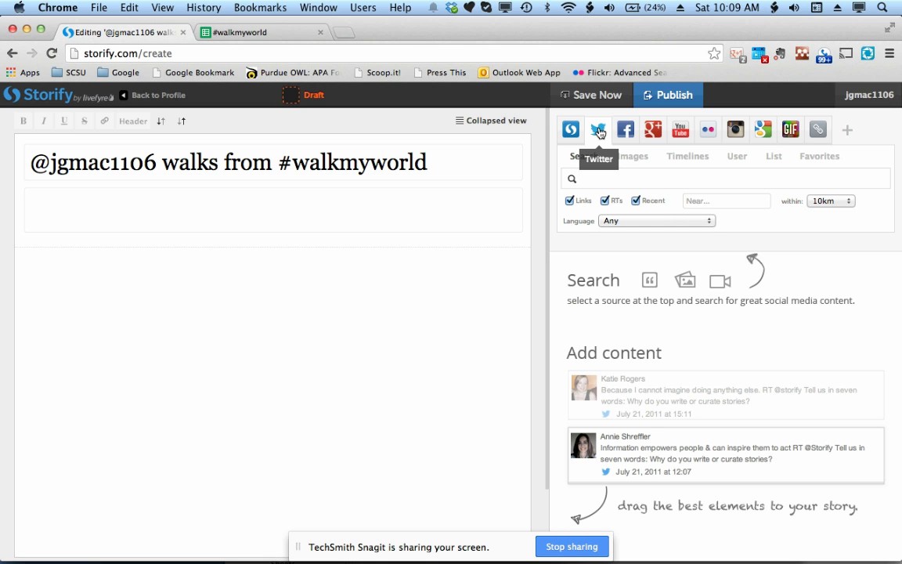
left_click(817, 129)
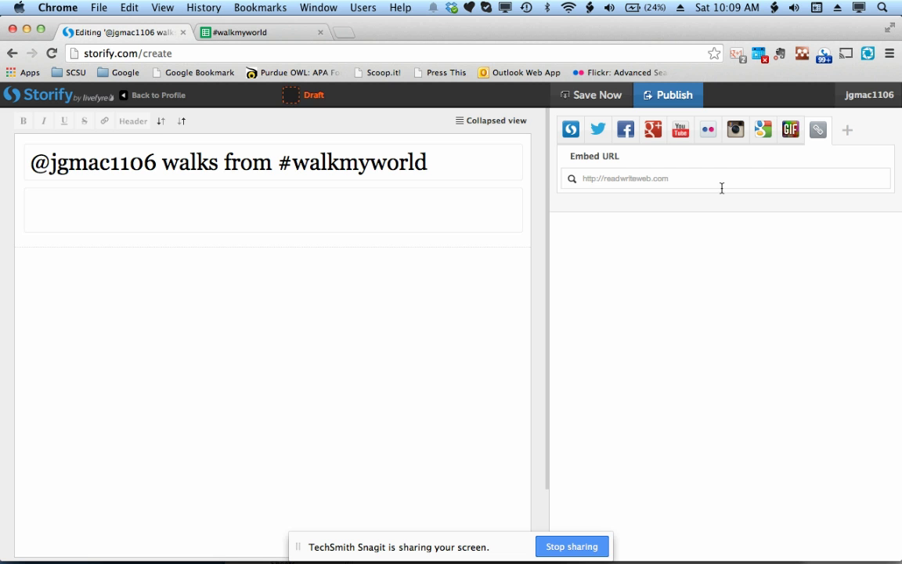
left_click(282, 34)
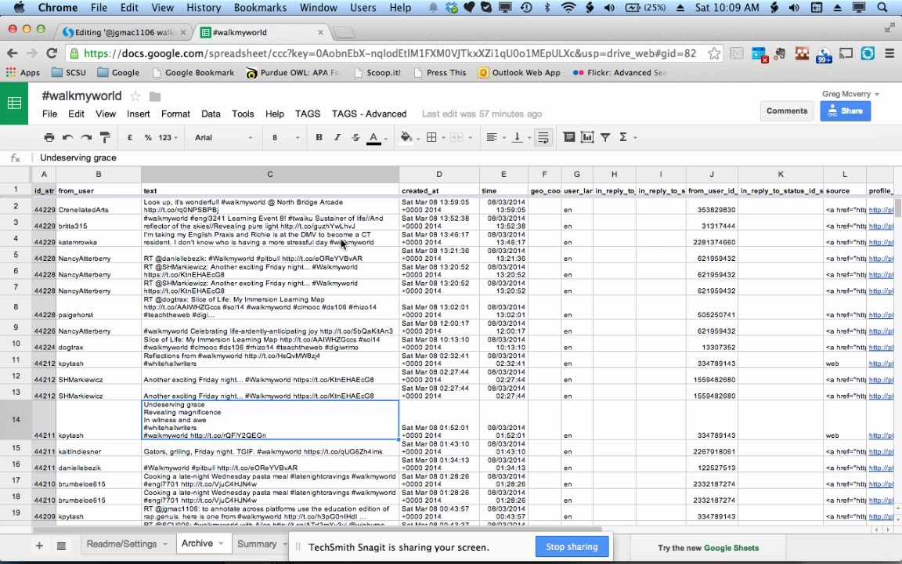
Step: Search the sheet for the user's handle, then sort the Archive sheet A→Z by from_user
key("super+f")
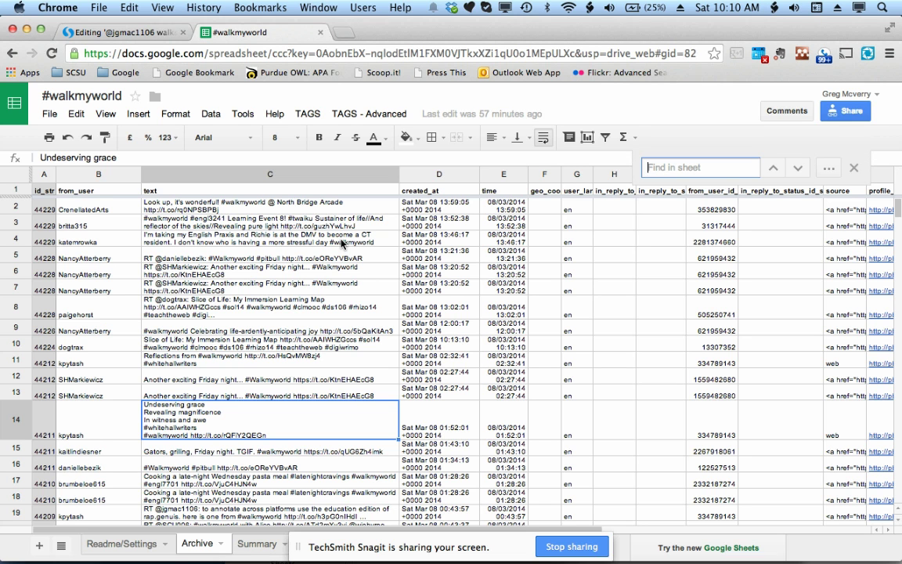
type("@jgmac11")
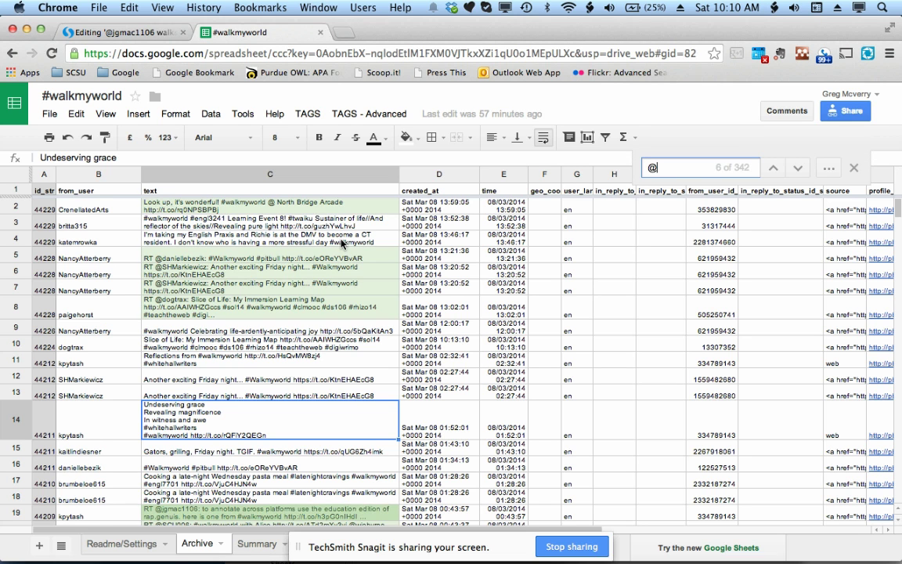
type("06")
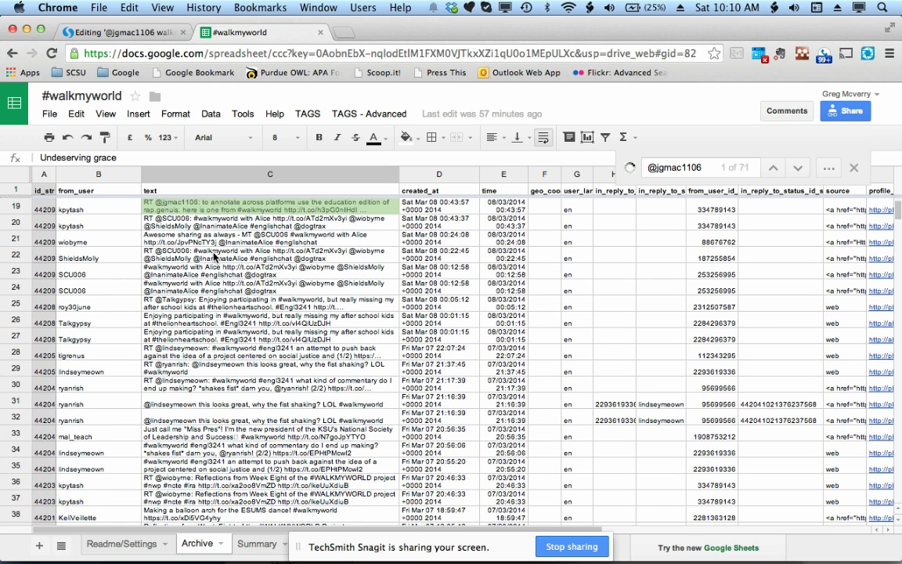
scroll(192, 219, "up", 3)
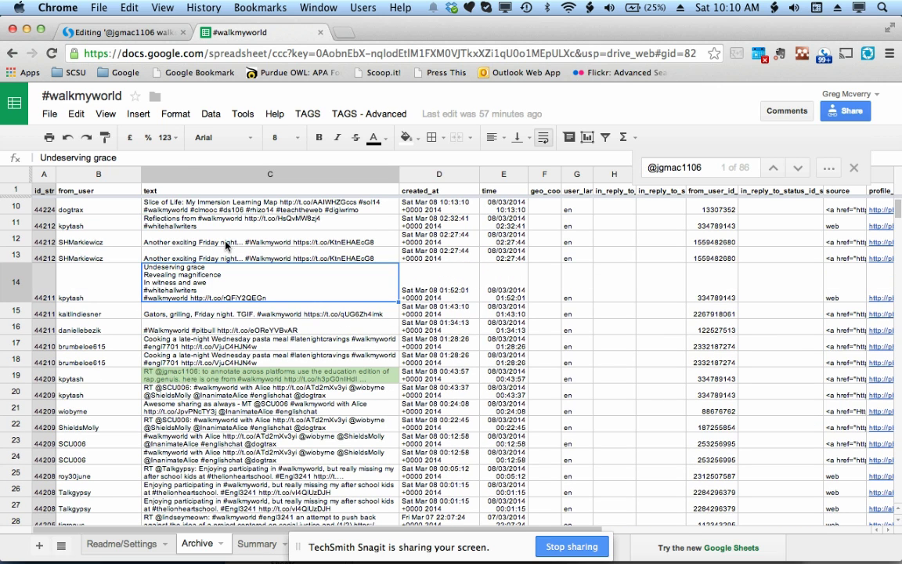
left_click(111, 174)
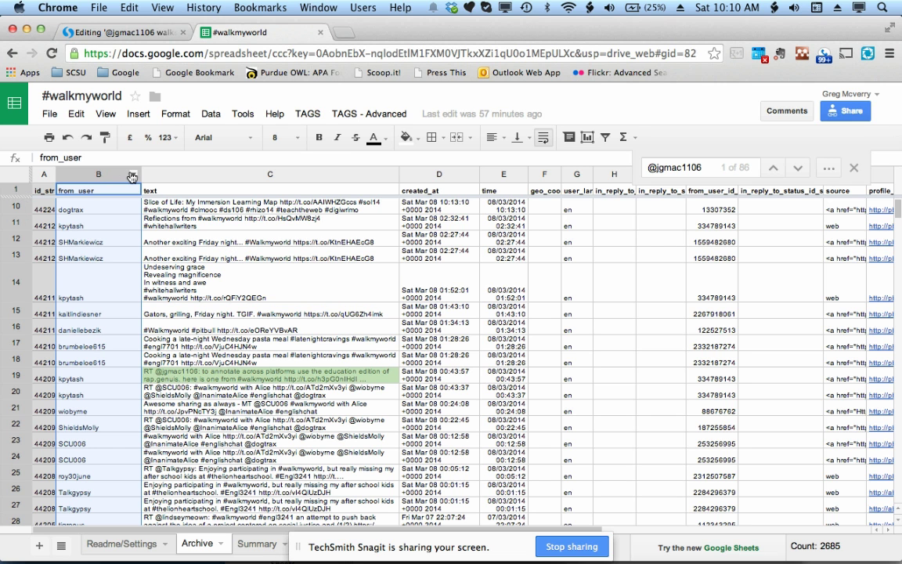
left_click(133, 174)
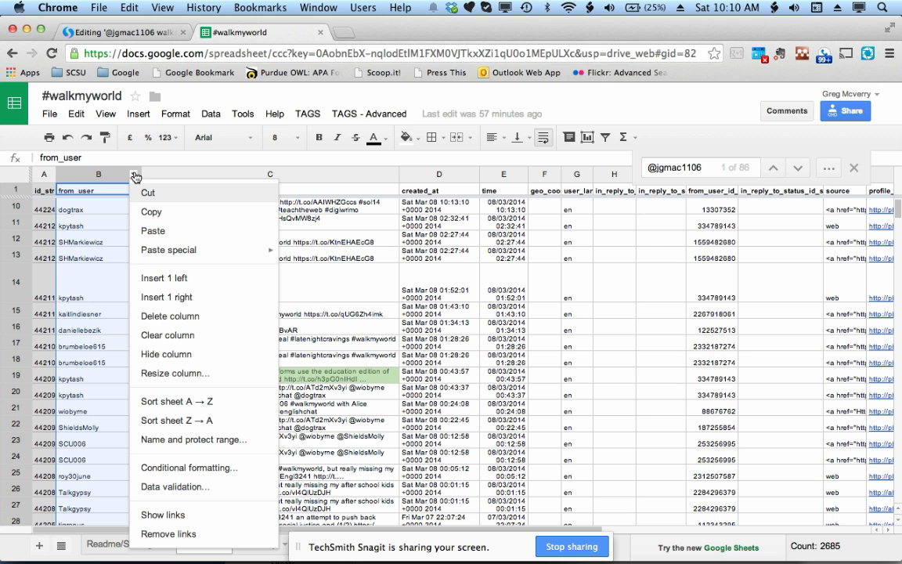
left_click(185, 407)
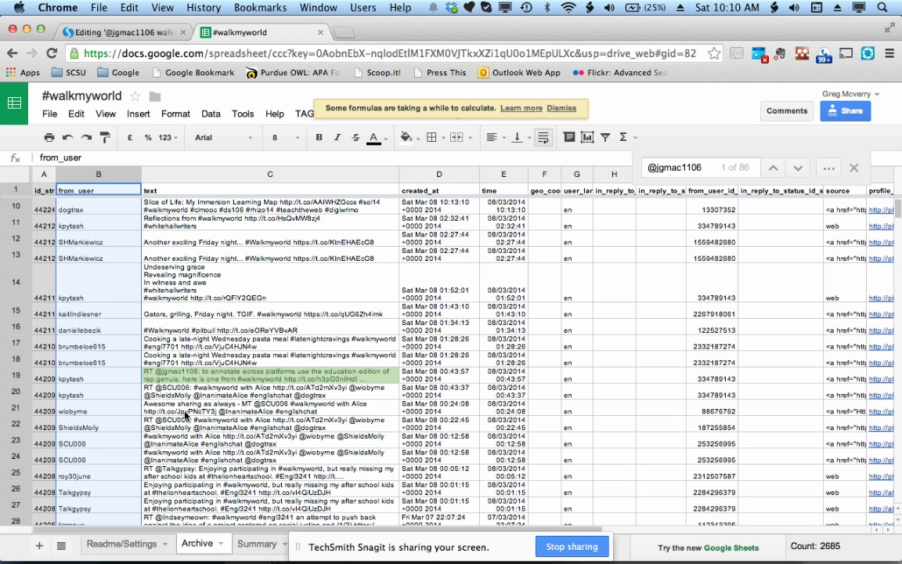
Step: Add a 'Week One' heading text block below the story description
left_click(130, 35)
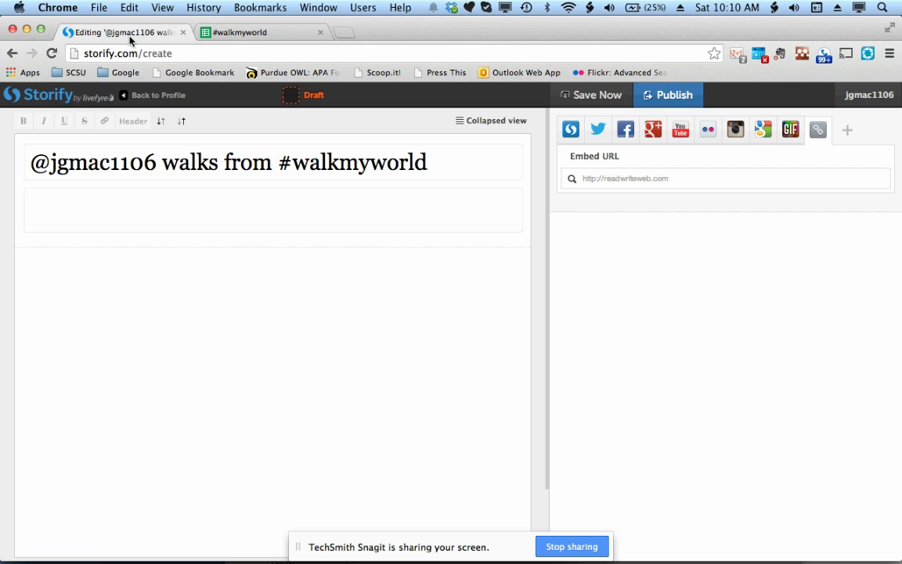
left_click(281, 266)
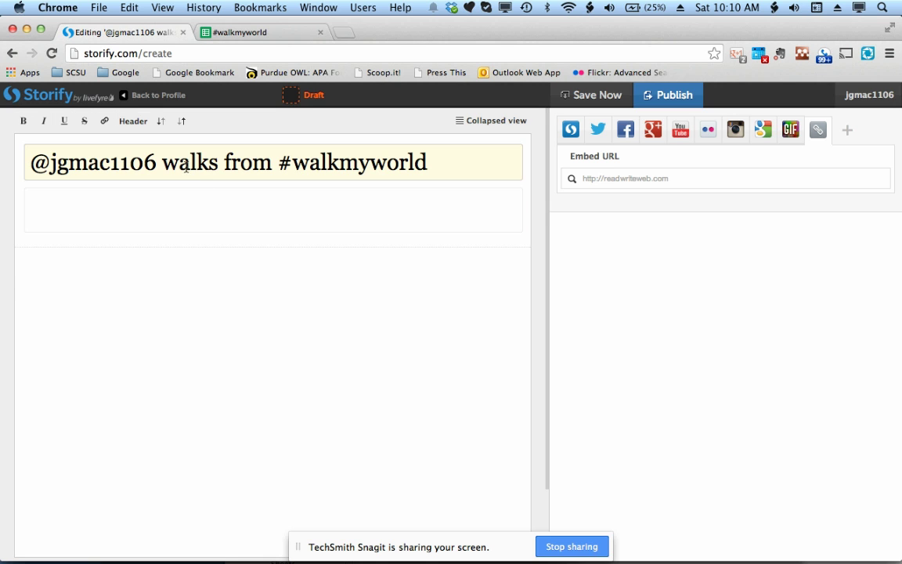
left_click(133, 123)
type("Week ")
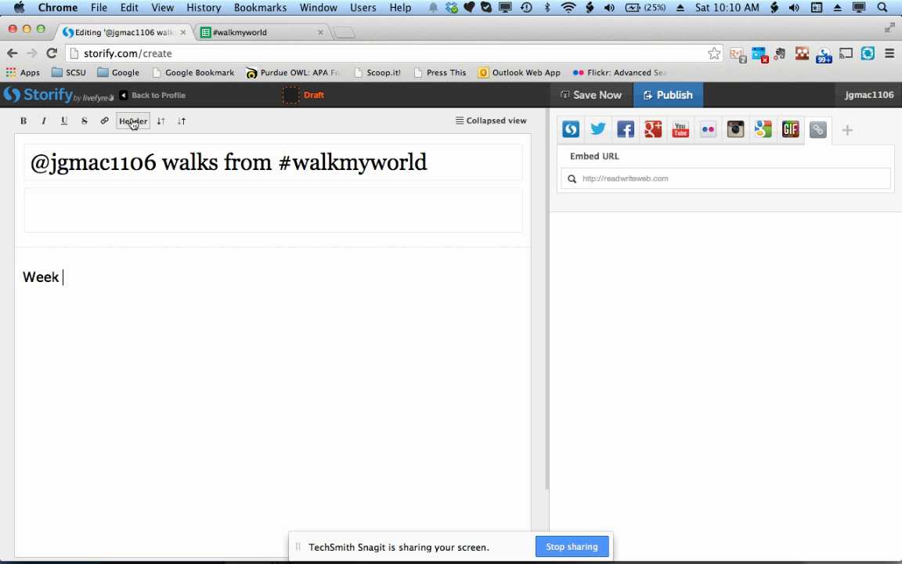
type("One")
key("Return")
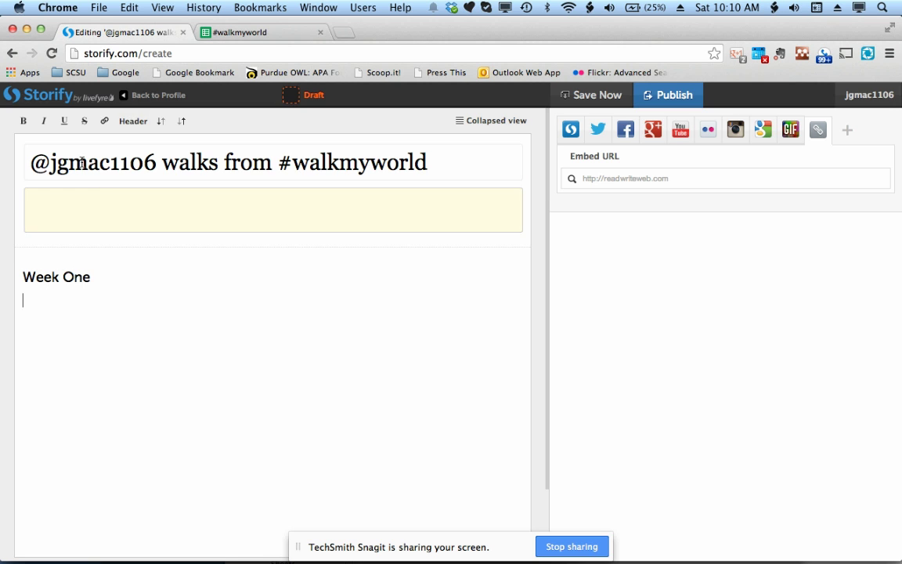
Step: Make the Week One heading bold, cancelling the link so it stays plain text
left_click_drag(110, 276, 16, 275)
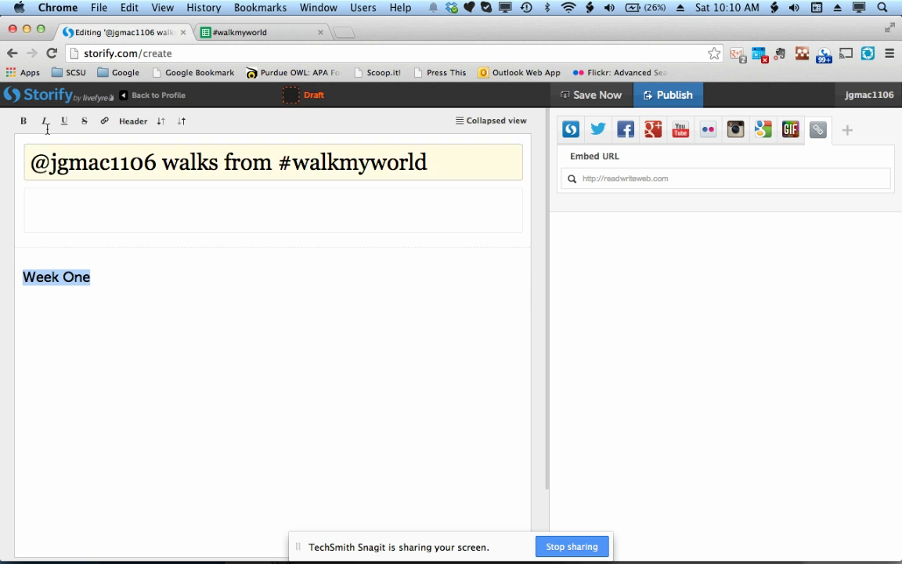
left_click(23, 121)
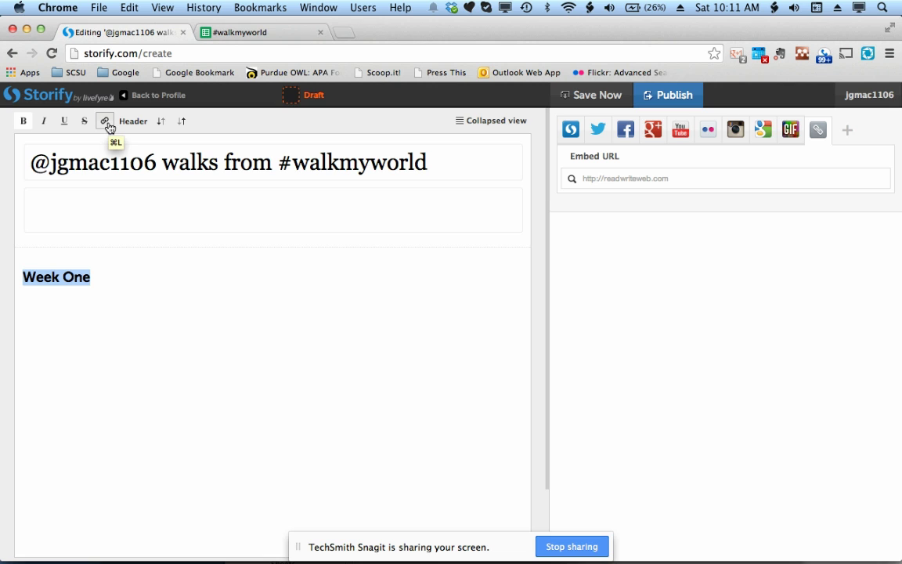
left_click(106, 122)
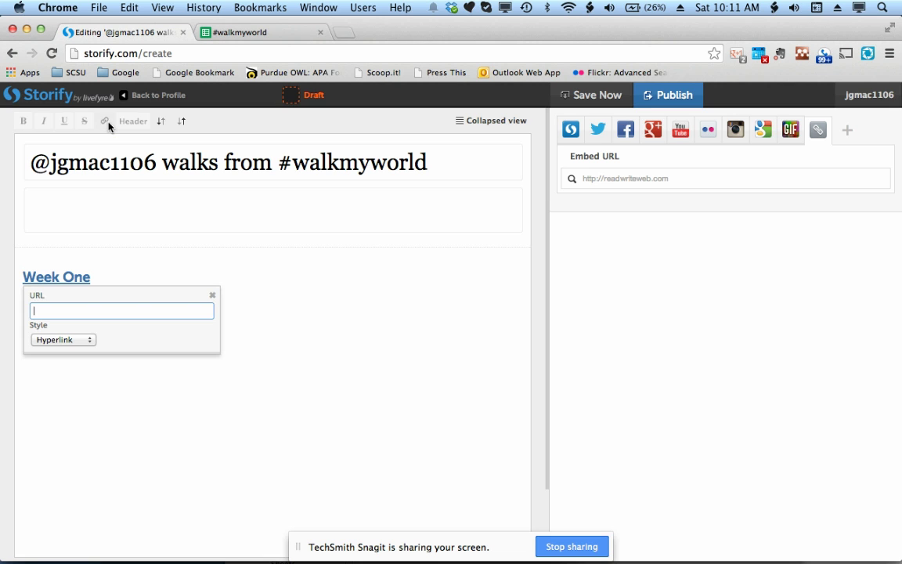
left_click(212, 295)
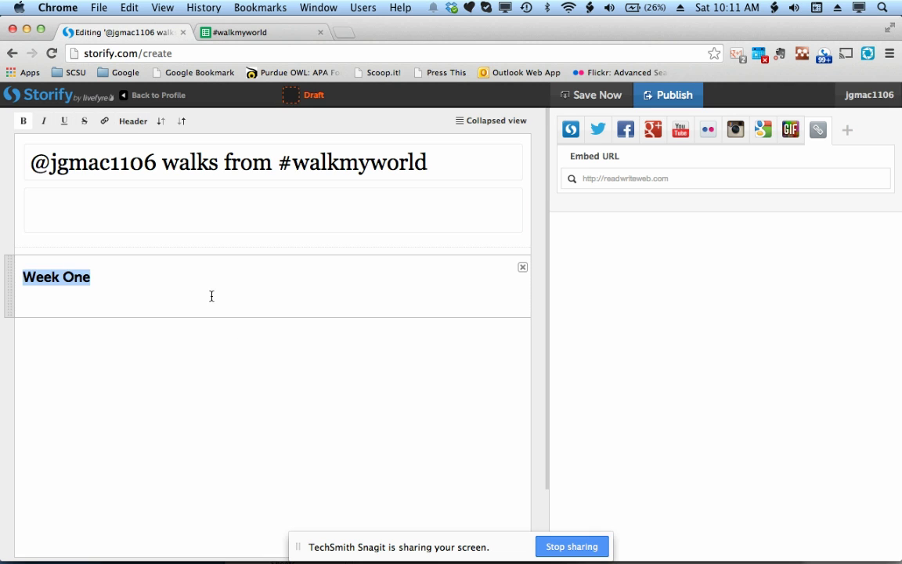
left_click(149, 294)
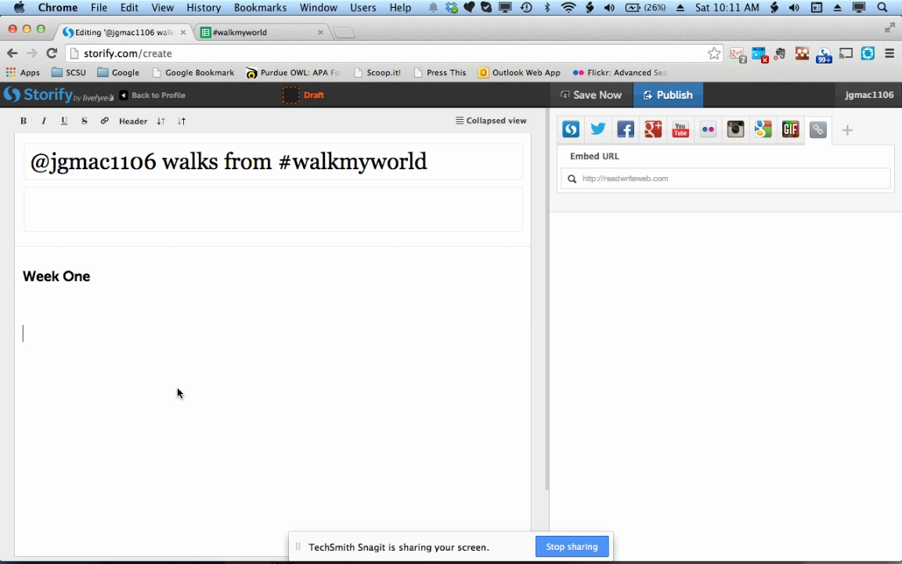
scroll(159, 348, "down", 2)
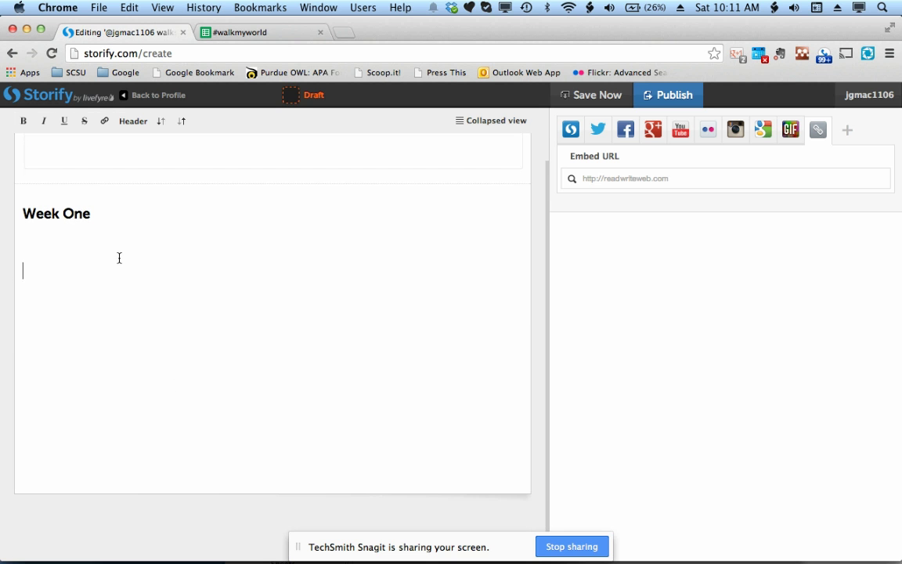
Step: Scroll the sorted Archive sheet down to the author's own tweets around row 971
left_click(247, 33)
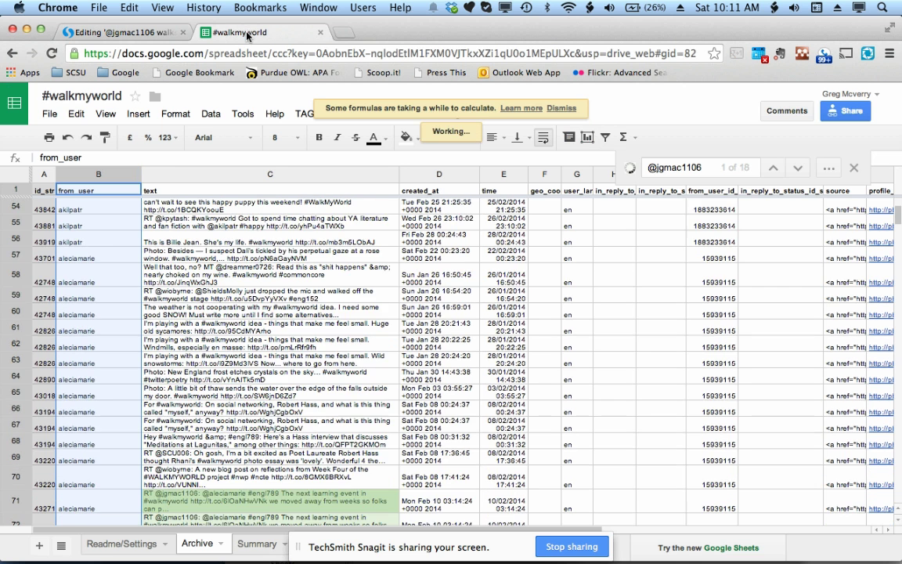
left_click(100, 247)
scroll(240, 258, "down", 2)
left_click(240, 259)
scroll(240, 257, "down", 1)
scroll(240, 258, "down", 3)
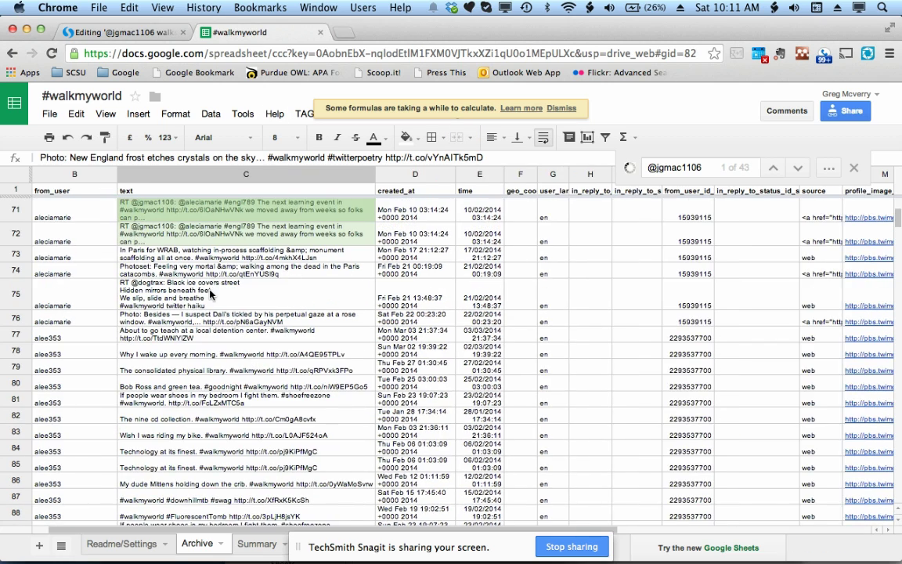
scroll(187, 260, "right", 2)
scroll(187, 260, "left", 2)
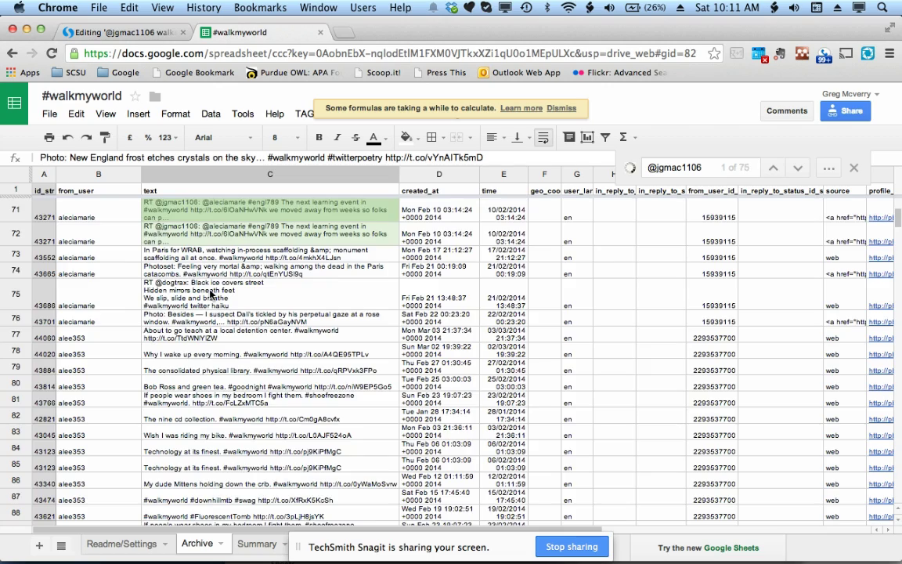
scroll(209, 293, "right", 1)
scroll(209, 294, "down", 5)
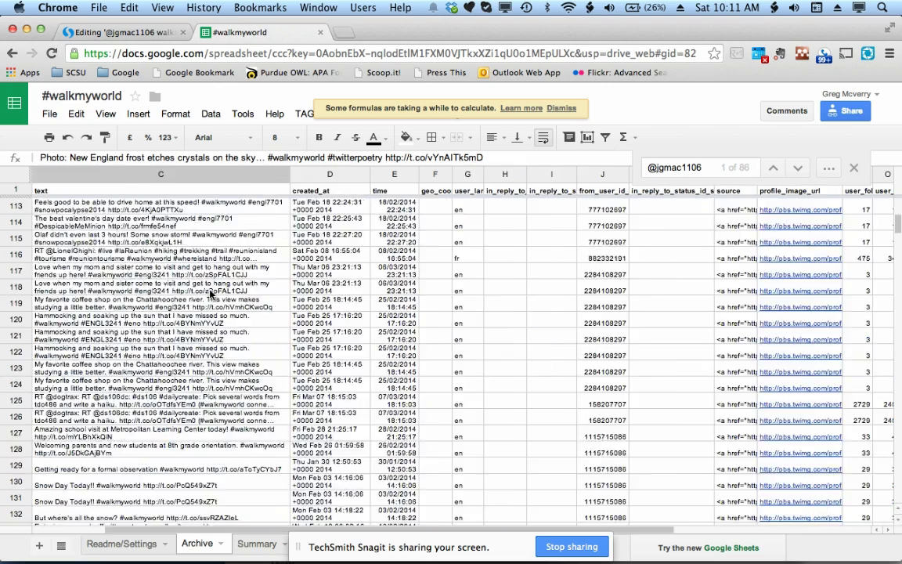
scroll(210, 293, "down", 10)
scroll(210, 294, "left", 3)
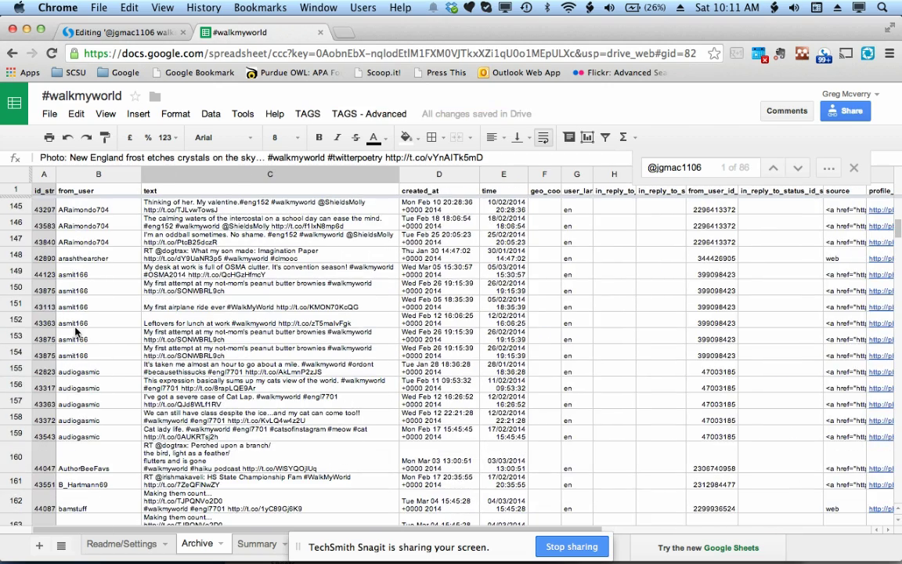
scroll(76, 332, "down", 15)
scroll(76, 332, "right", 5)
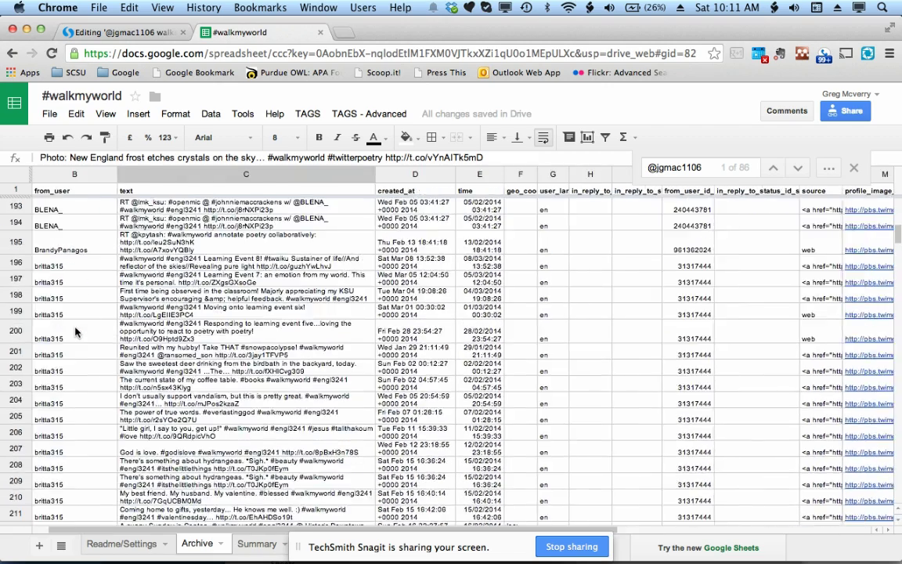
scroll(76, 332, "down", 20)
scroll(76, 332, "right", 1)
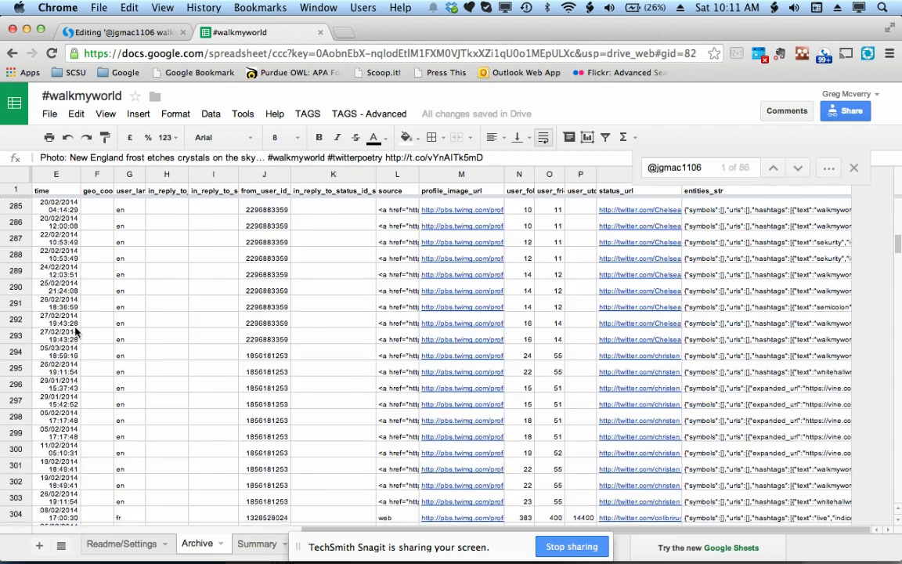
scroll(76, 332, "down", 3)
scroll(76, 332, "left", 4)
scroll(76, 332, "down", 6)
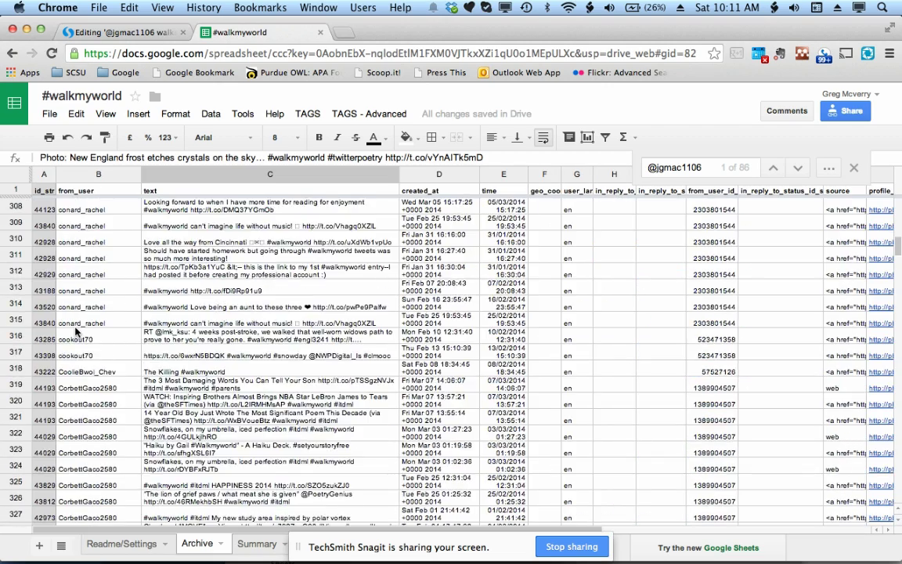
scroll(75, 332, "down", 20)
scroll(76, 332, "down", 20)
scroll(75, 332, "right", 3)
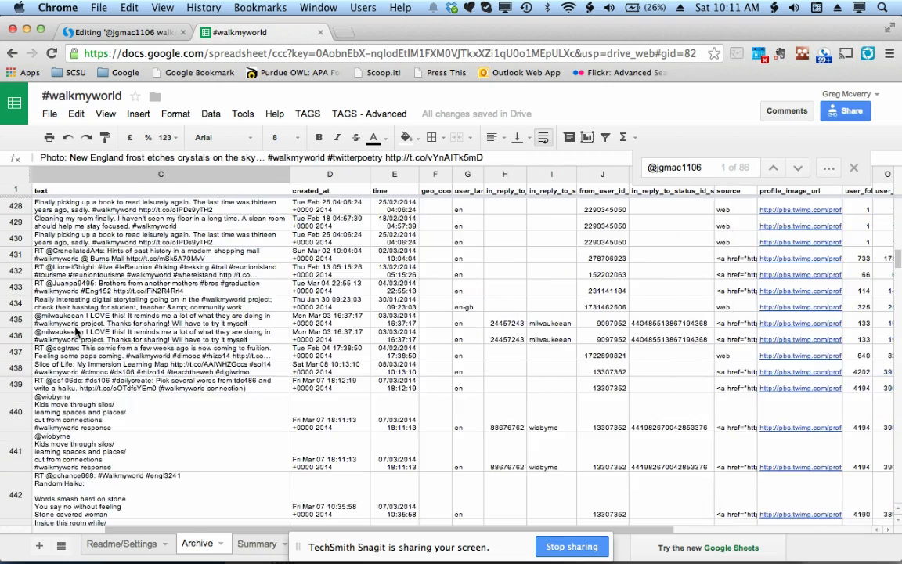
scroll(75, 332, "down", 18)
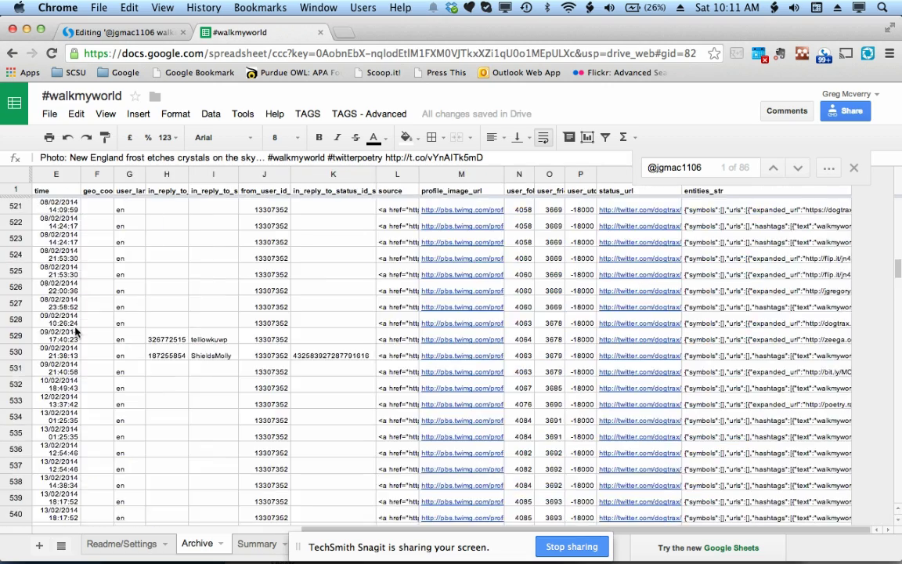
scroll(76, 332, "left", 3)
scroll(76, 332, "down", 20)
scroll(76, 332, "right", 3)
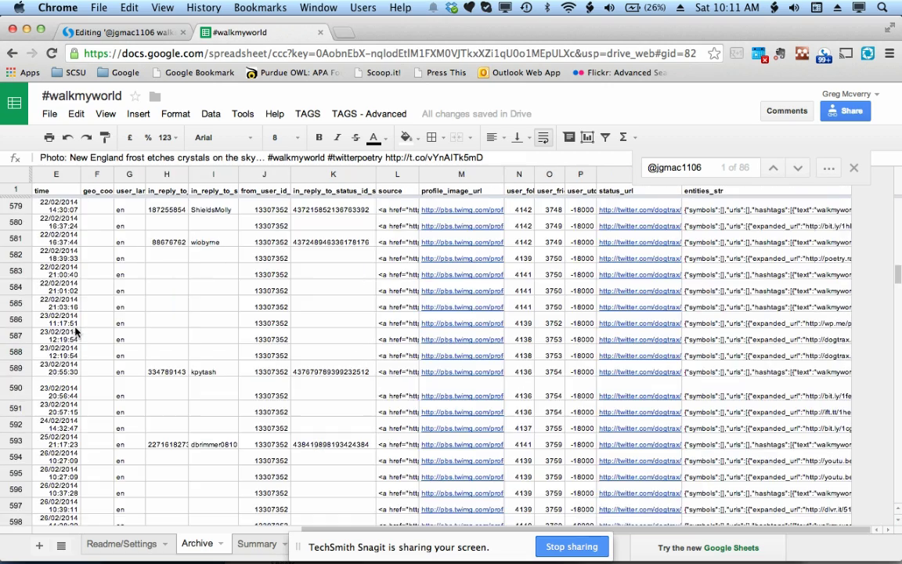
scroll(76, 332, "left", 3)
scroll(76, 332, "down", 20)
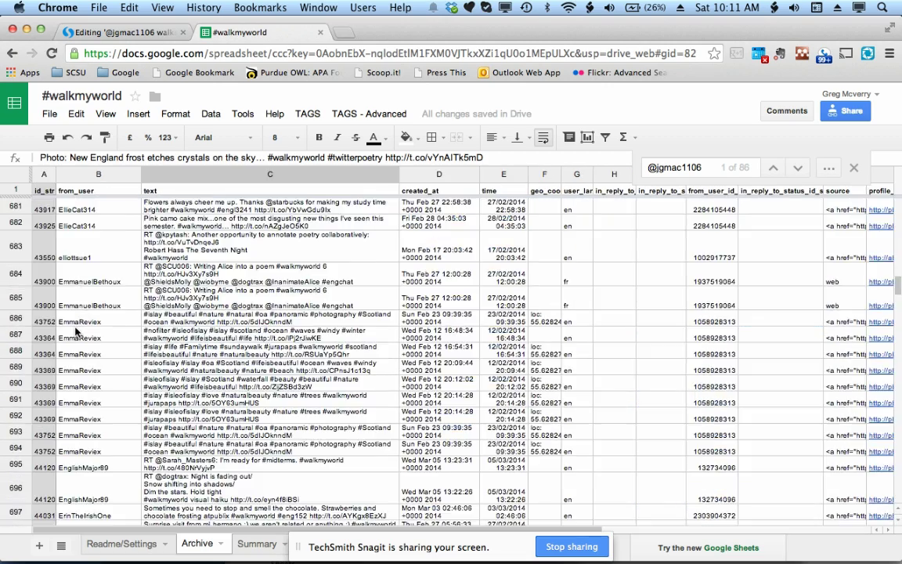
scroll(76, 332, "down", 20)
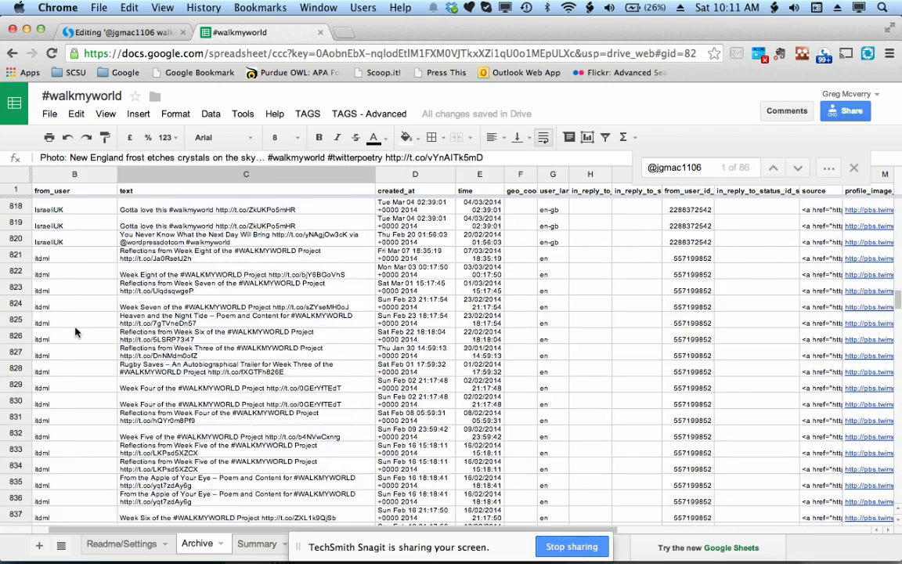
scroll(76, 332, "right", 3)
scroll(76, 332, "left", 3)
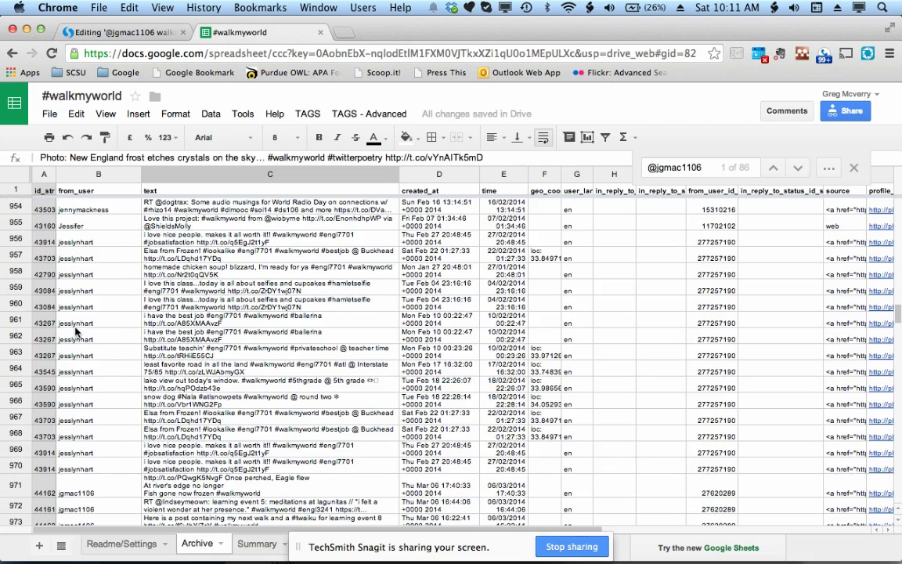
scroll(76, 332, "down", 5)
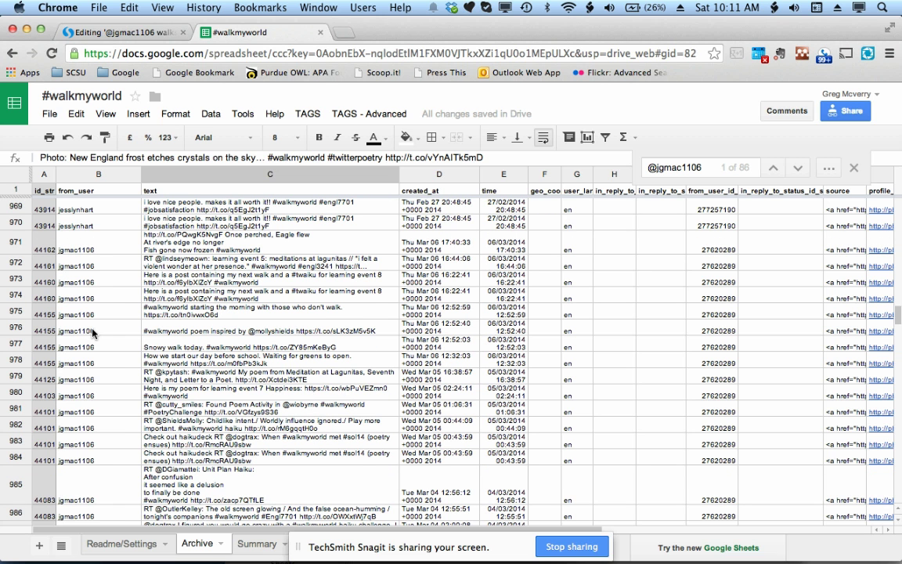
scroll(93, 333, "up", 1)
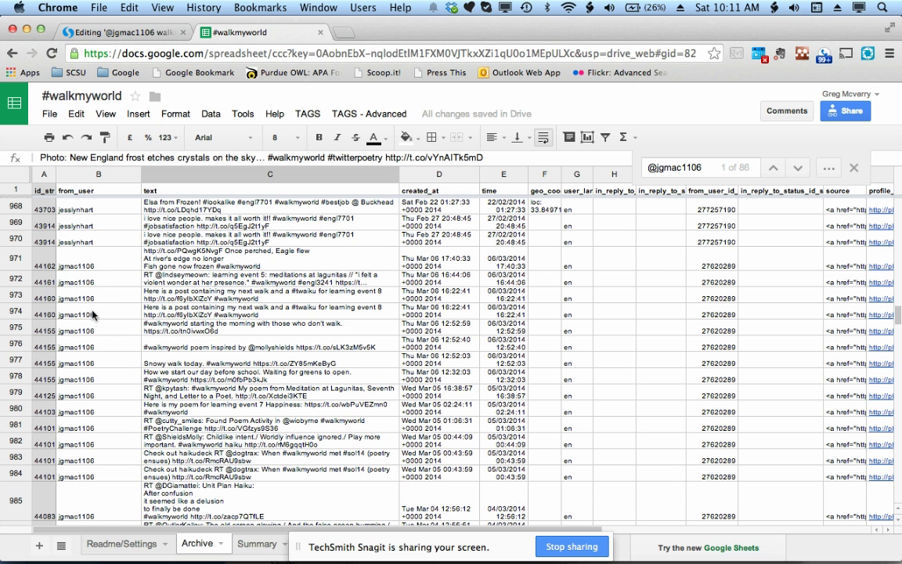
Step: Select the full status URL of the 'Once perched, Eagle flew' tweet in row 971
left_click(100, 263)
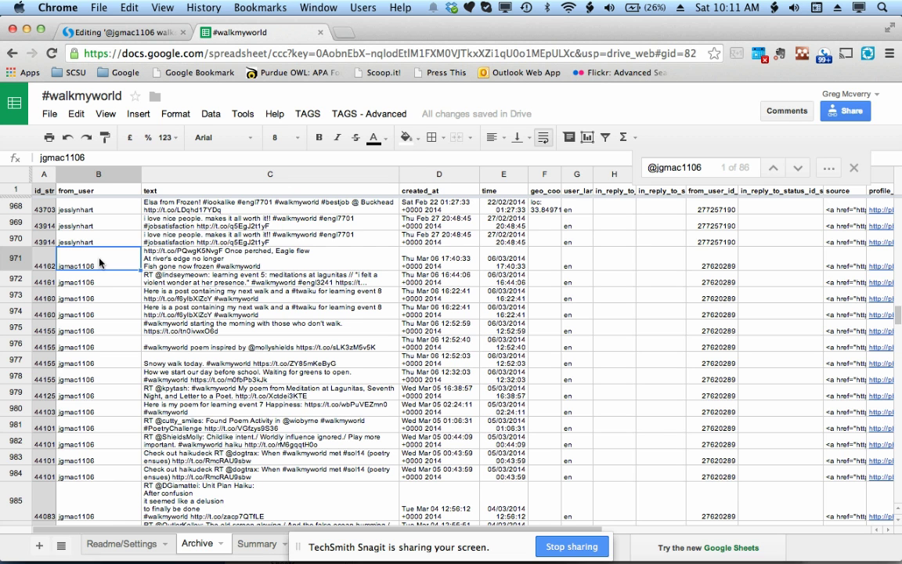
left_click(228, 256)
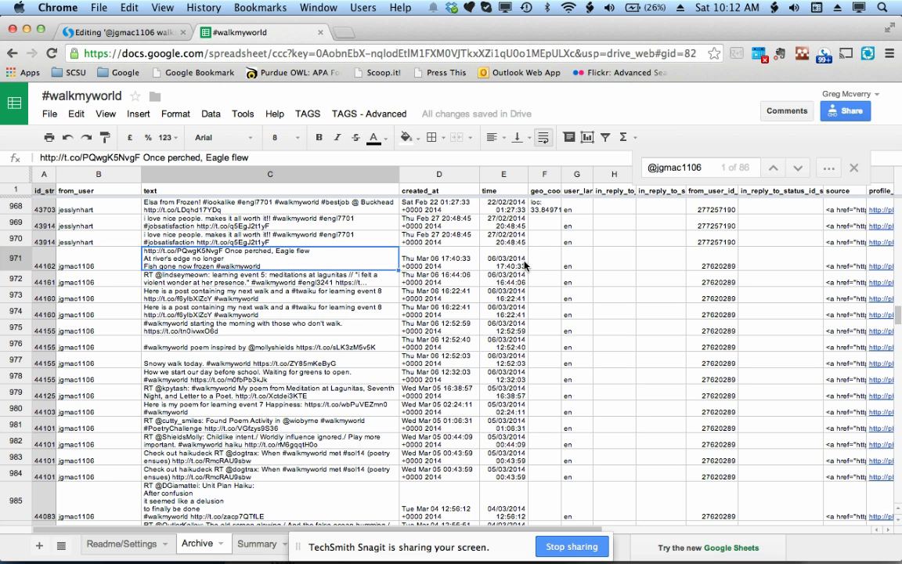
left_click(874, 256)
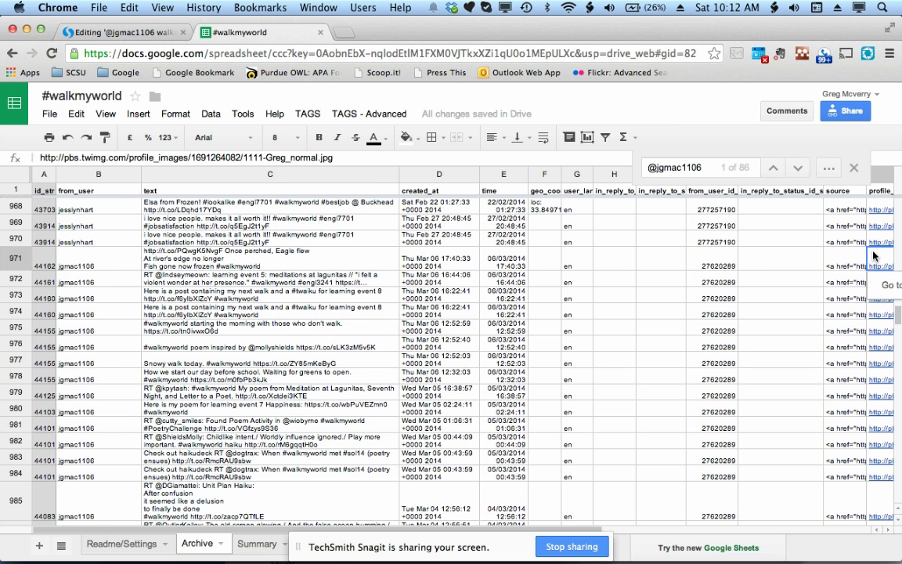
key("Right")
key("Right")
key("Right")
key("Right")
key("Right")
key("Left")
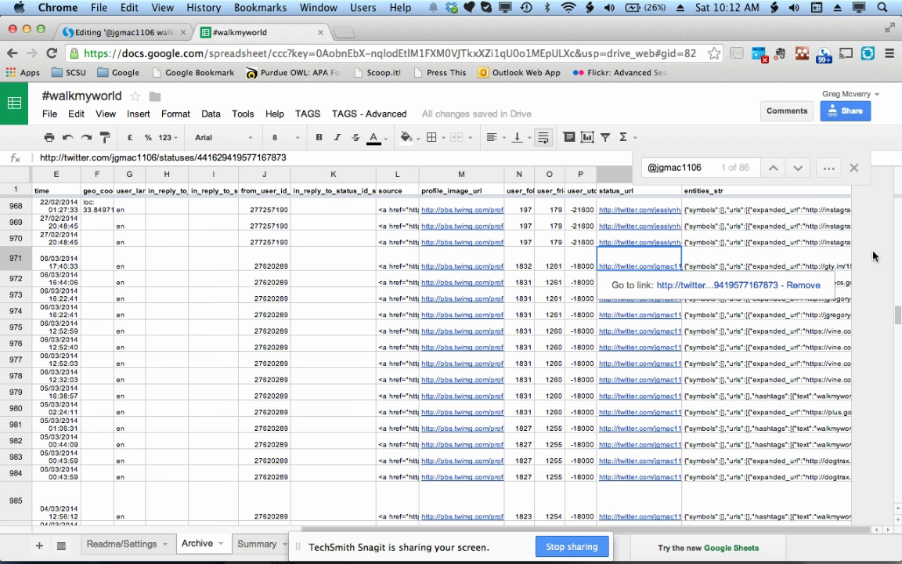
double_click(651, 257)
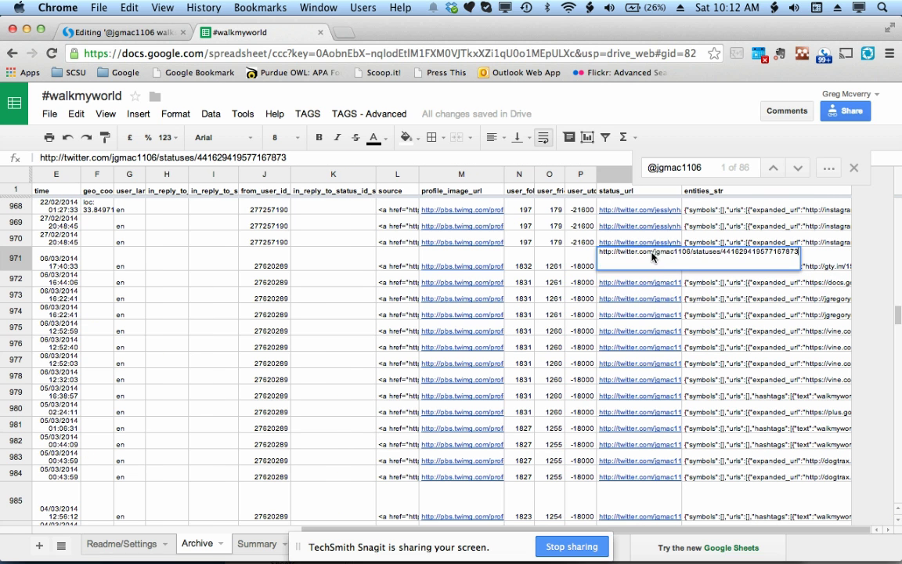
left_click_drag(362, 162, 202, 137)
key("super+c")
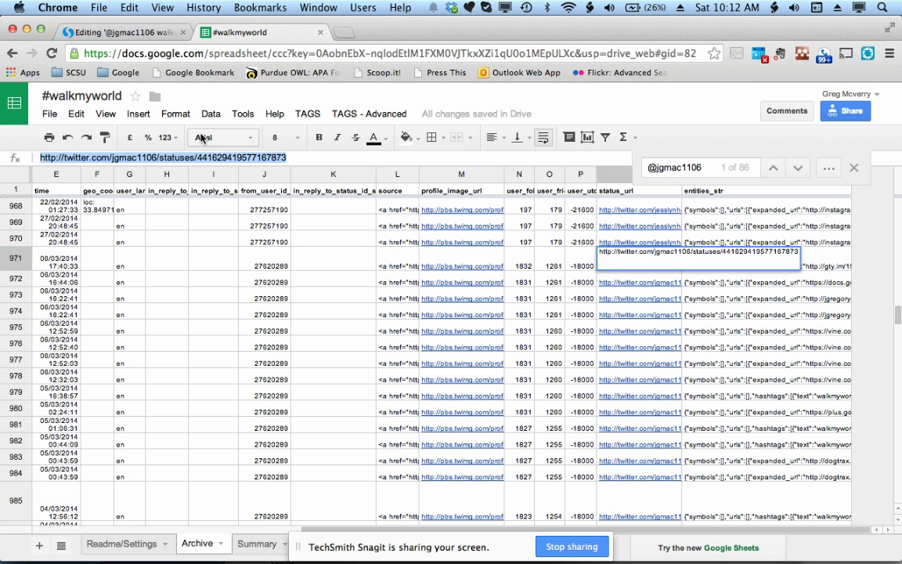
Step: Embed the eagle tweet by its URL and place it below Week One
left_click(106, 36)
left_click(645, 178)
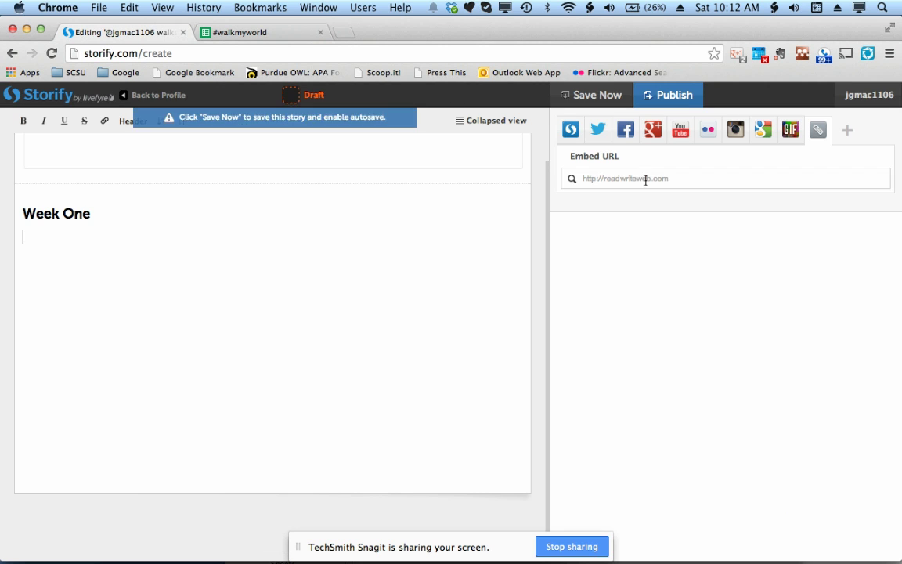
key("super+v")
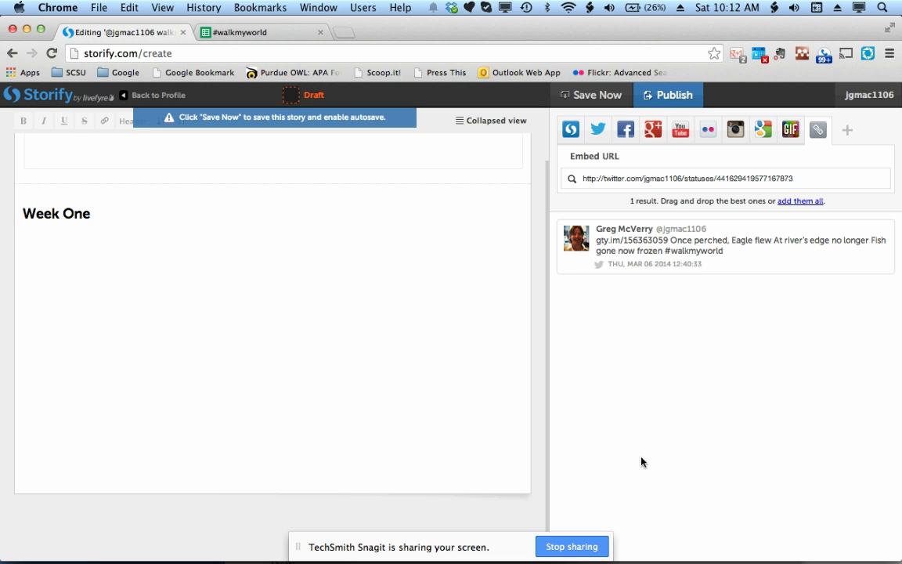
left_click_drag(761, 257, 254, 317)
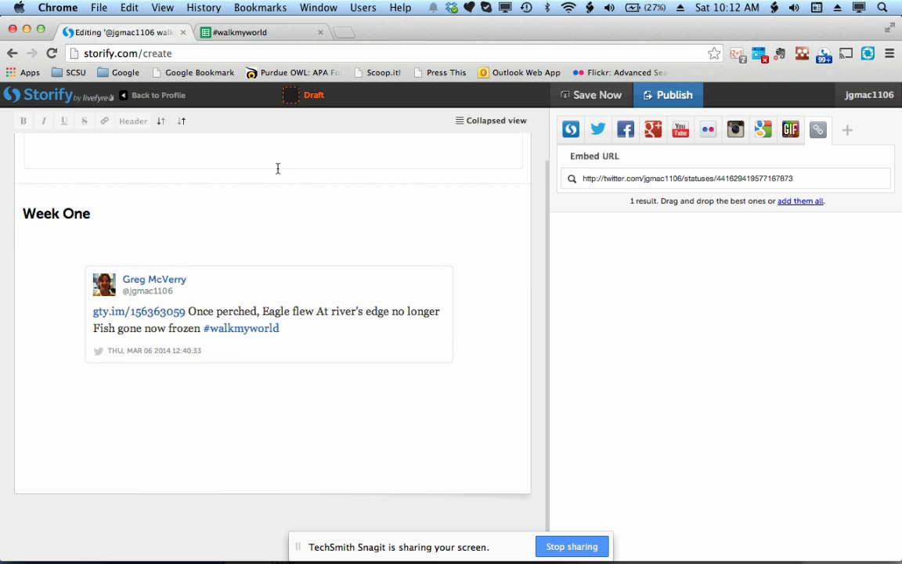
Step: Add a 'Week Eight' header text block above the eagle tweet
left_click(236, 249)
type("Q")
key("BackSpace")
type("Week Eight")
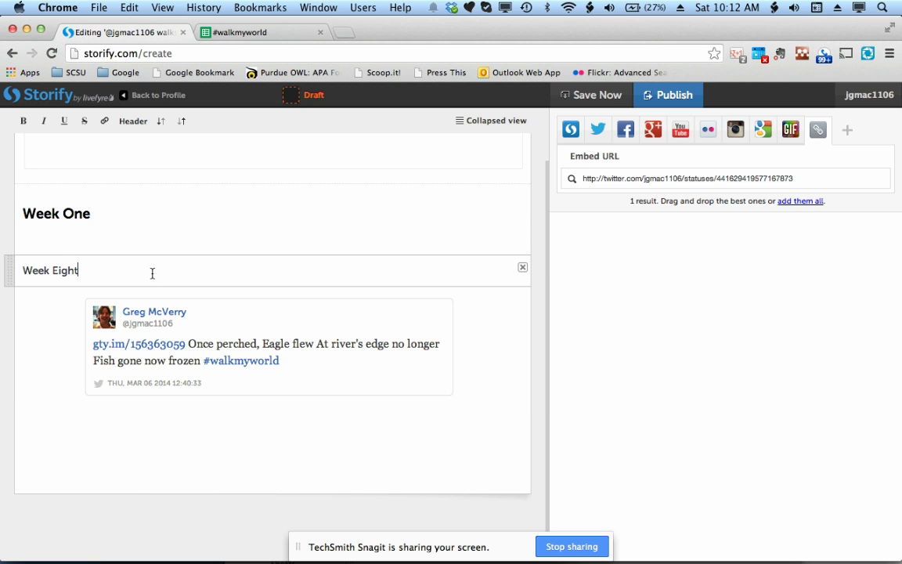
left_click_drag(98, 273, 21, 271)
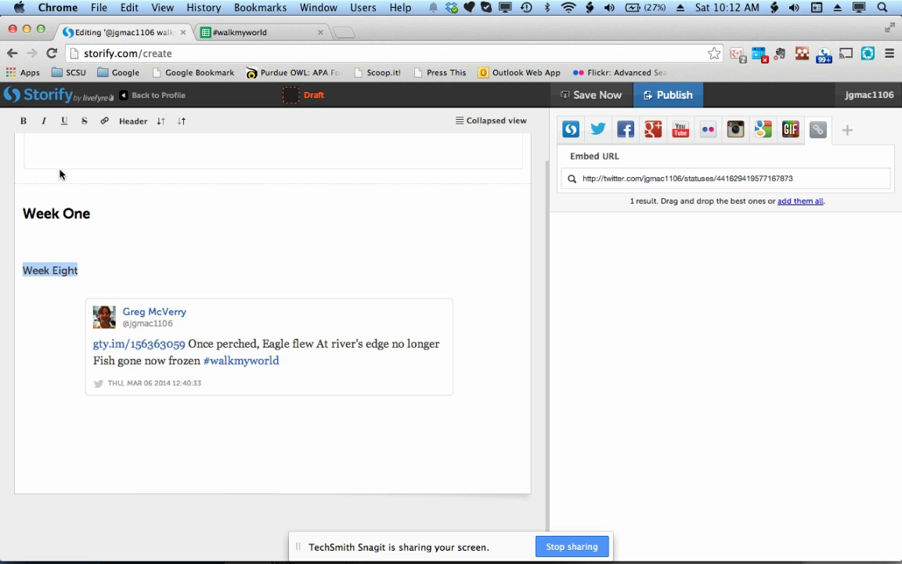
left_click(131, 120)
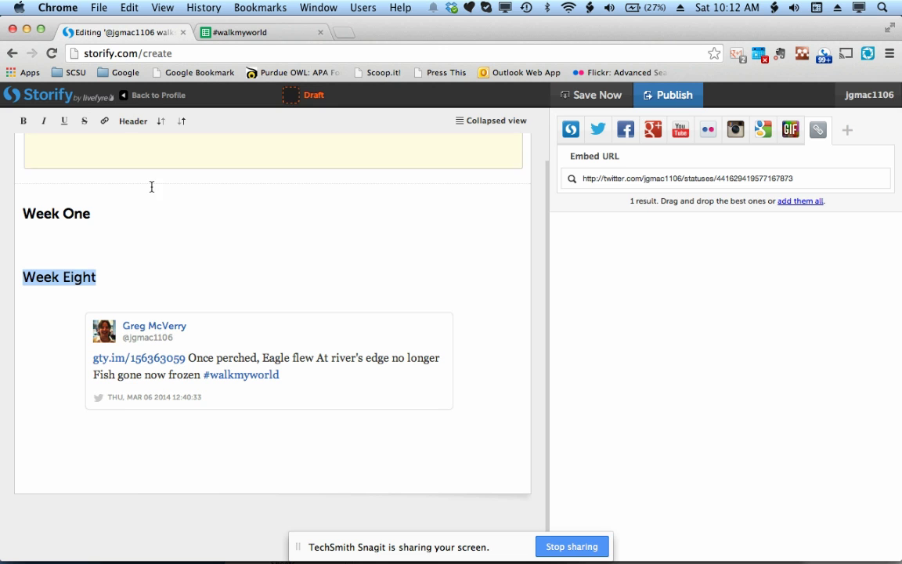
left_click(80, 248)
Step: Review the author's tweets in rows 976–981 and pick the row 975 morning-walk tweet
left_click(227, 34)
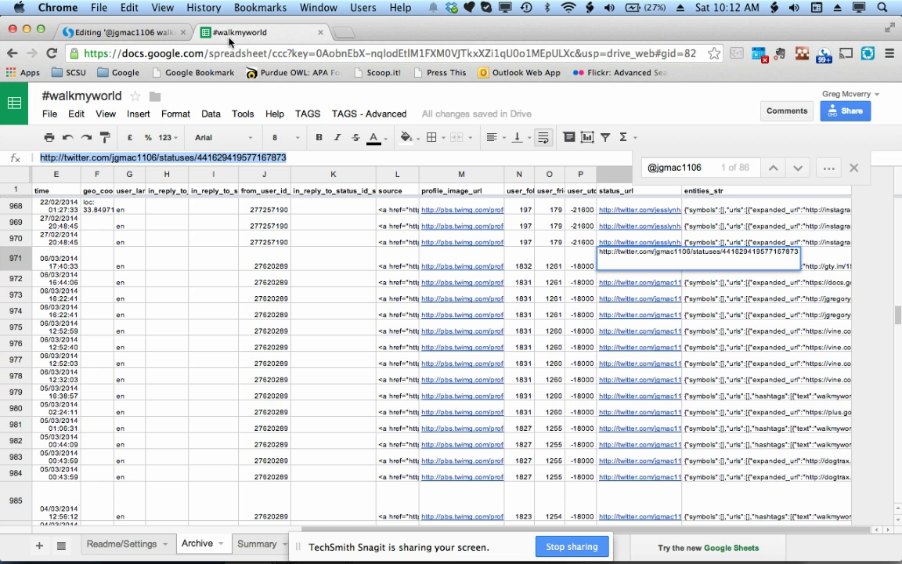
scroll(56, 275, "left", 5)
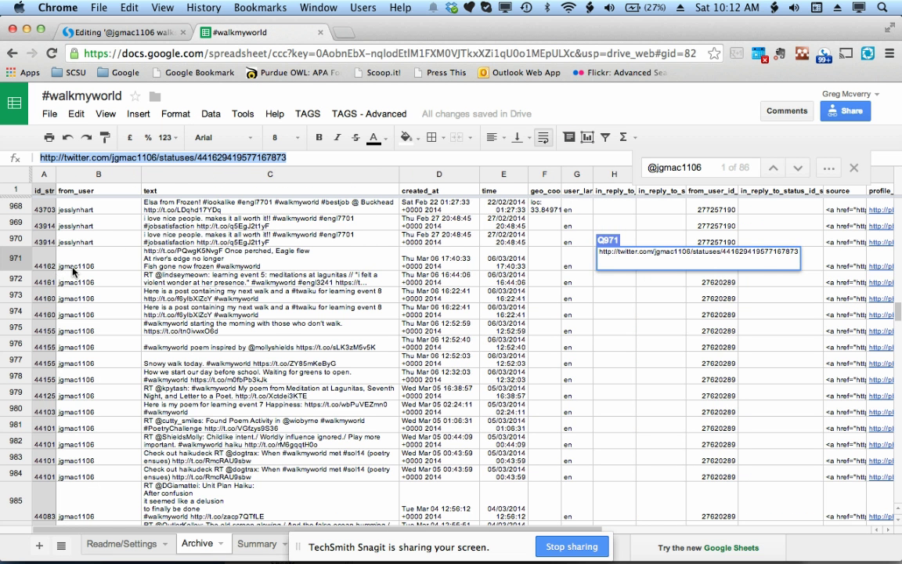
left_click(100, 347)
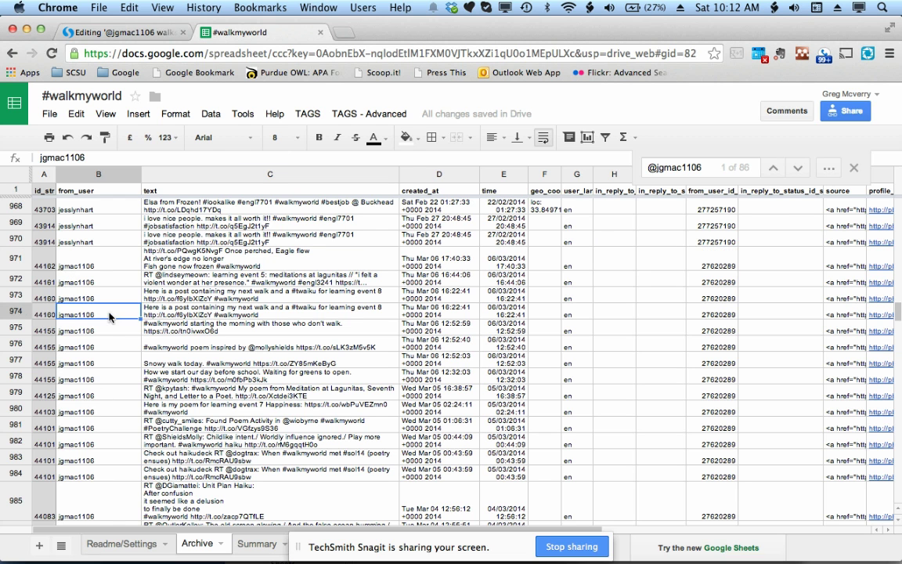
left_click(97, 361)
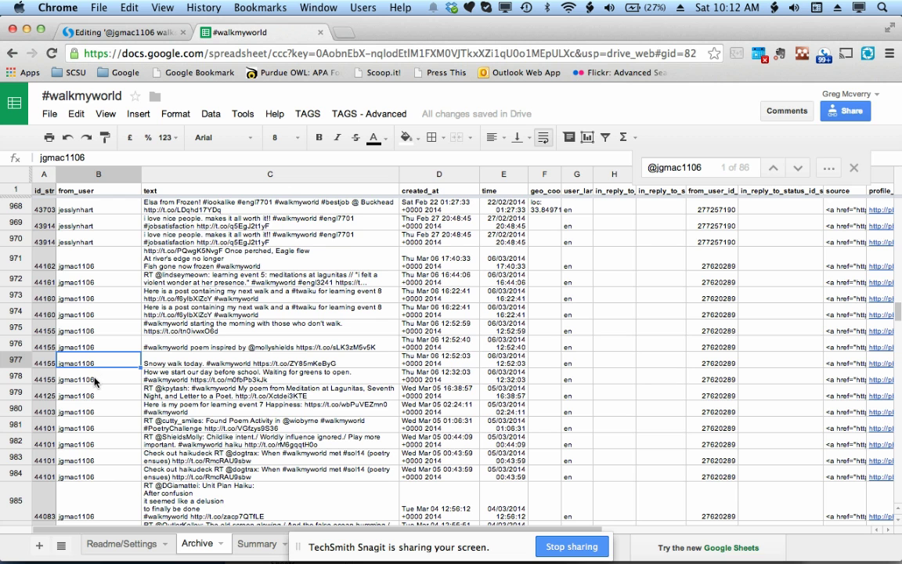
left_click(95, 380)
left_click(95, 394)
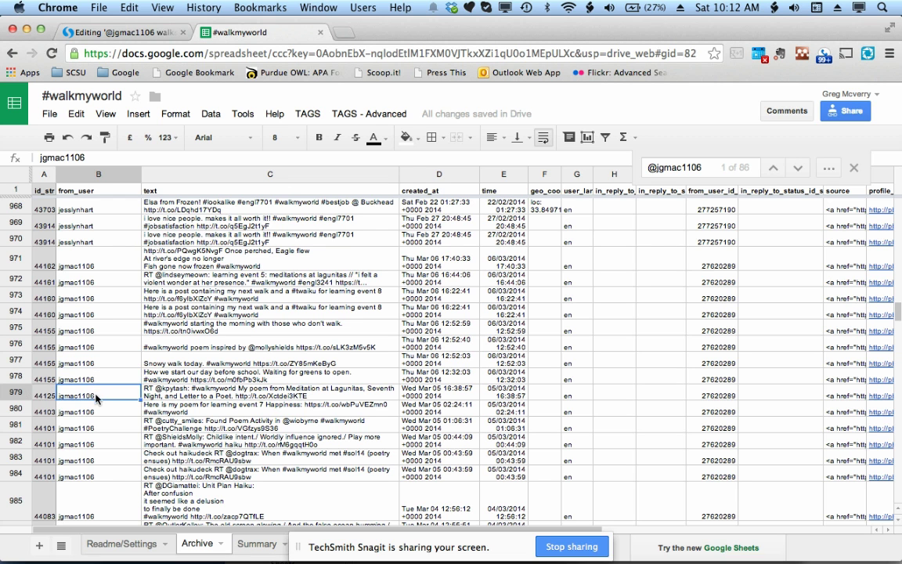
left_click(95, 411)
left_click(96, 423)
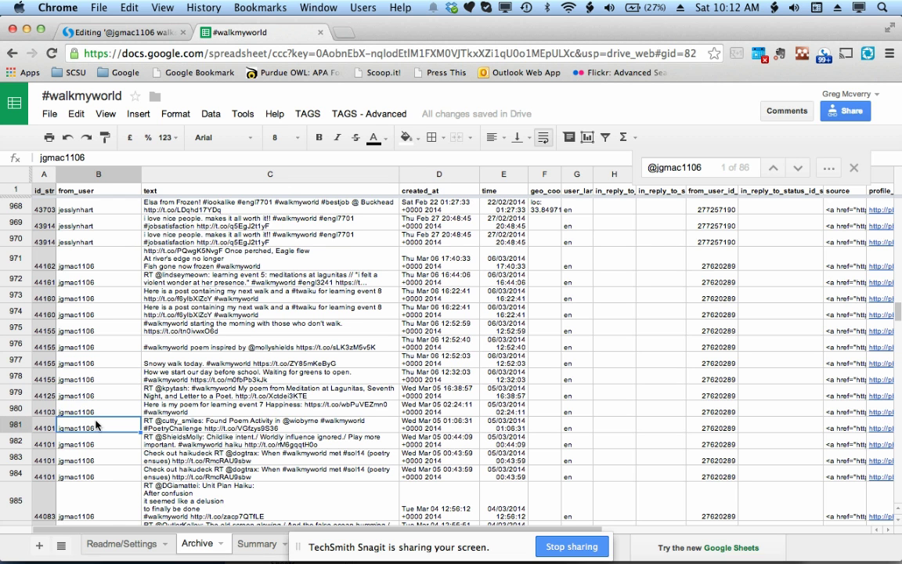
left_click(100, 331)
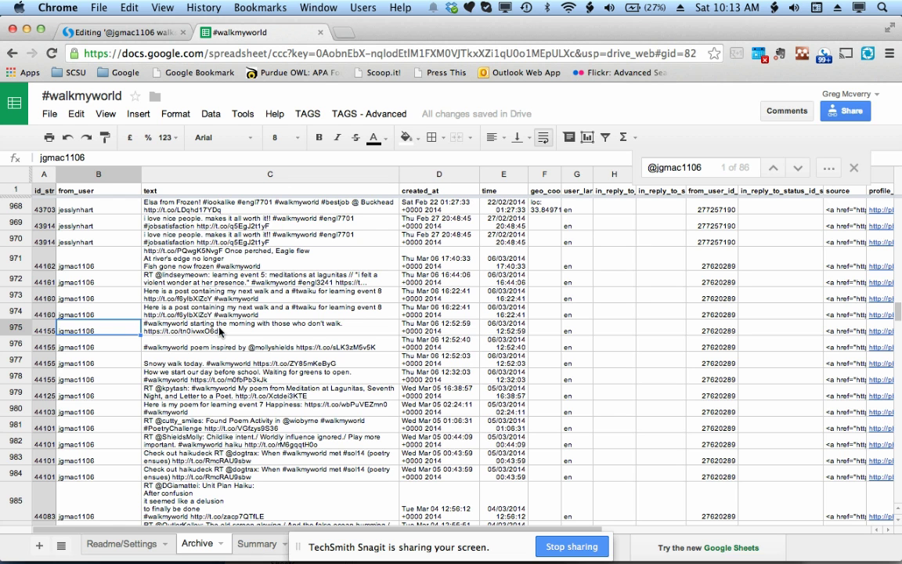
Step: Select the full status URL of the row 975 tweet
left_click(4, 328)
key("Right")
key("Right")
key("Right")
key("Right")
key("Right")
key("Right")
key("Right")
key("Right")
key("Right")
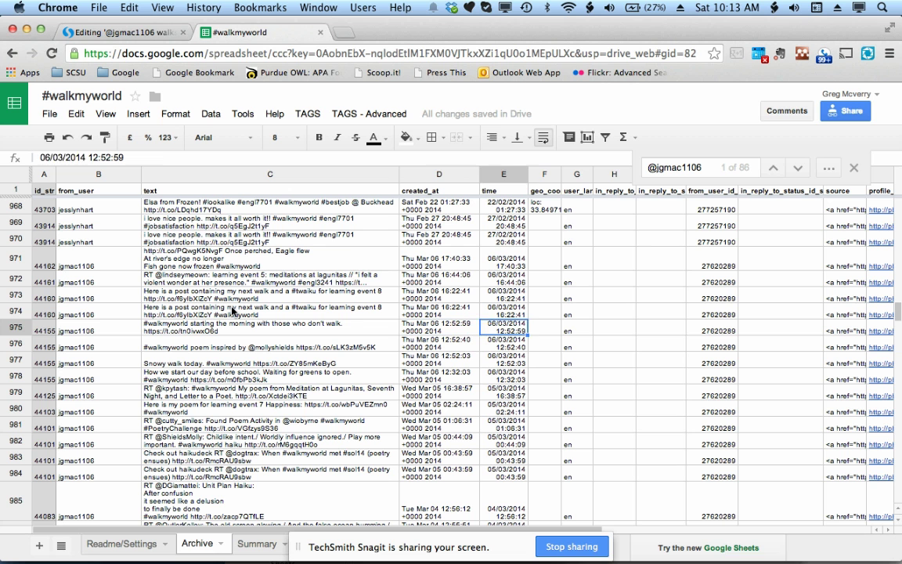
key("Right")
key("Right")
key("Right")
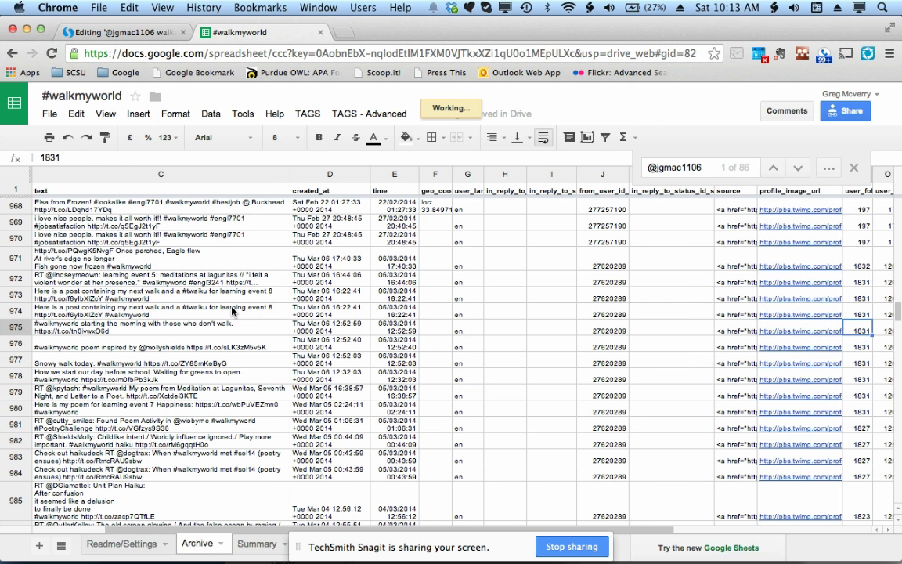
key("Right")
key("Right")
key("Right")
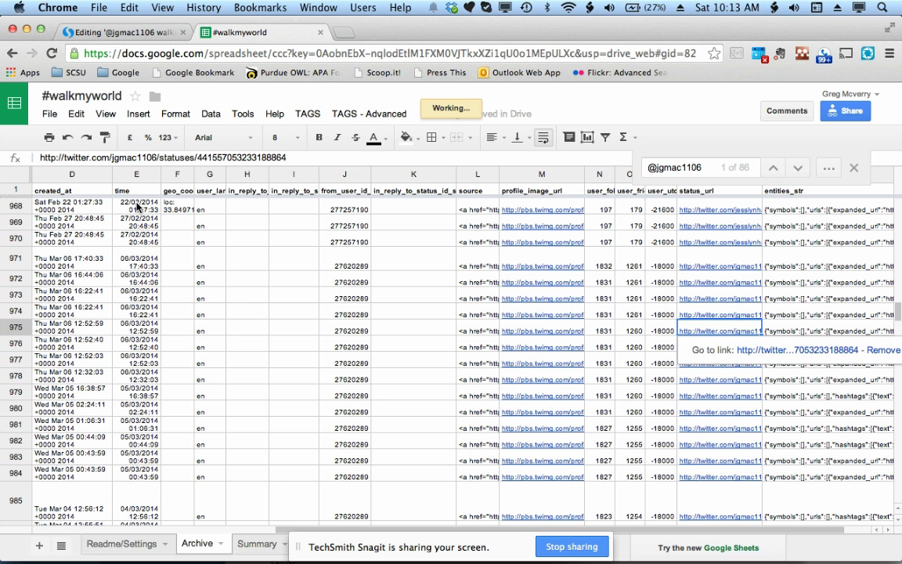
triple_click(294, 158)
key("super+c")
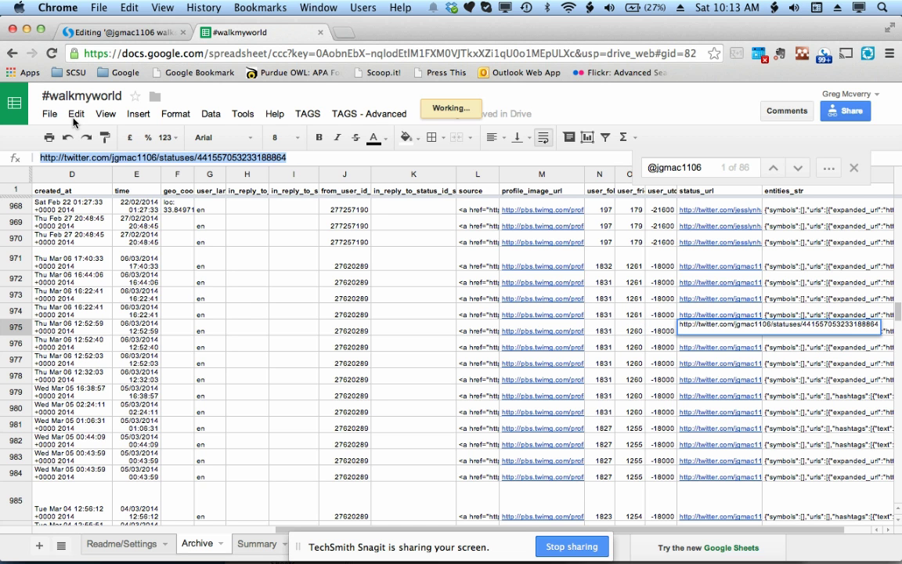
Step: Replace the Embed URL with the row 975 link and place that tweet between Week One and Week Eight
left_click(81, 32)
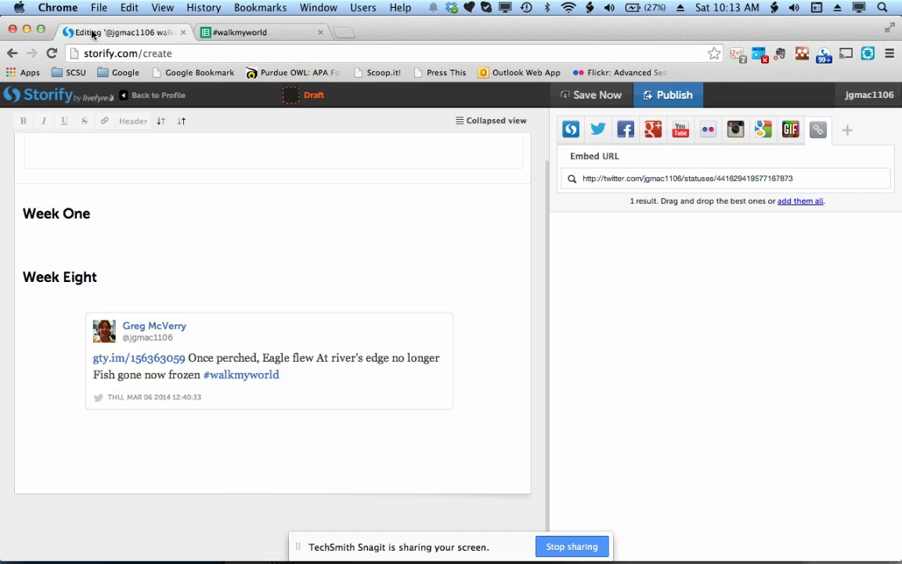
left_click(835, 177)
key("super+a")
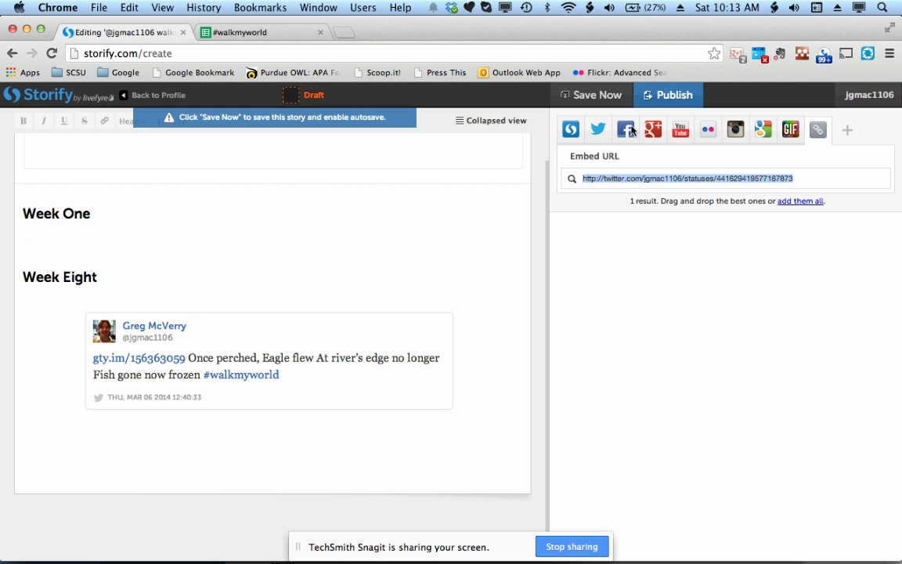
key("BackSpace")
key("super+v")
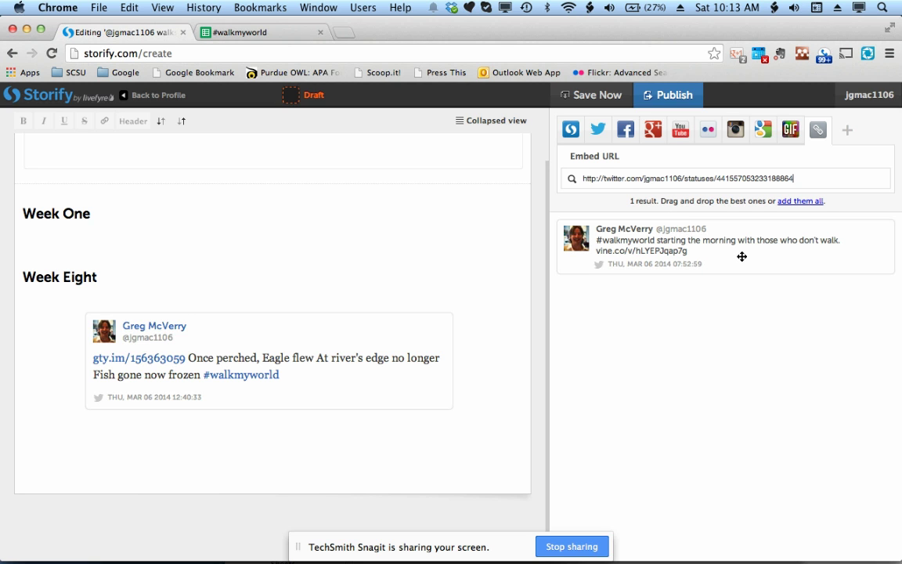
left_click_drag(741, 256, 207, 258)
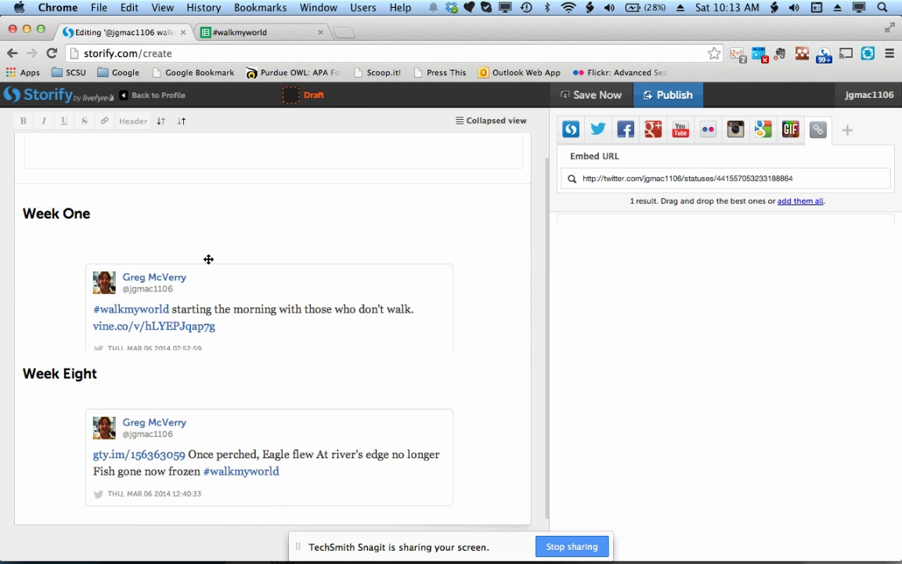
Step: Add a 'Week Two Walk' text block below the morning-walk tweet
left_click(239, 391)
left_click(239, 371)
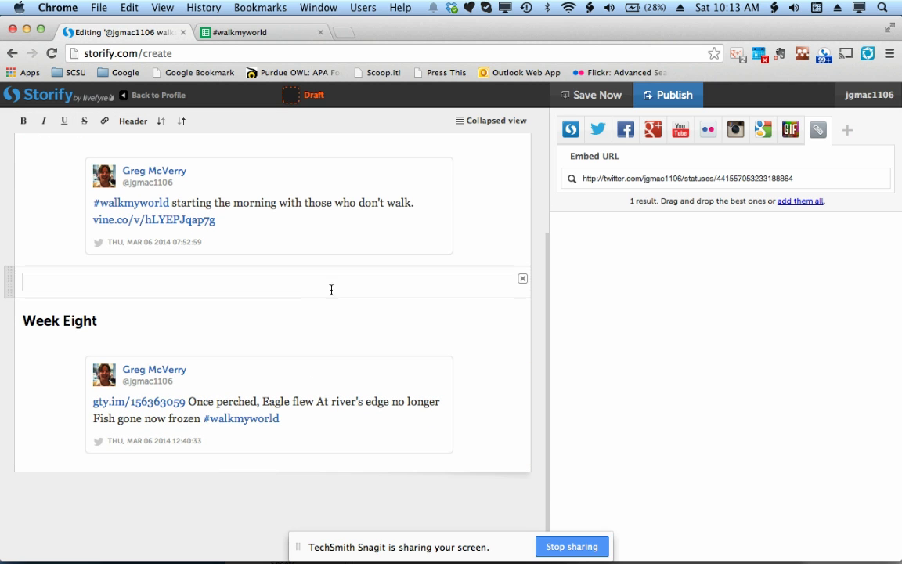
left_click(252, 259)
type("Week Two Walk")
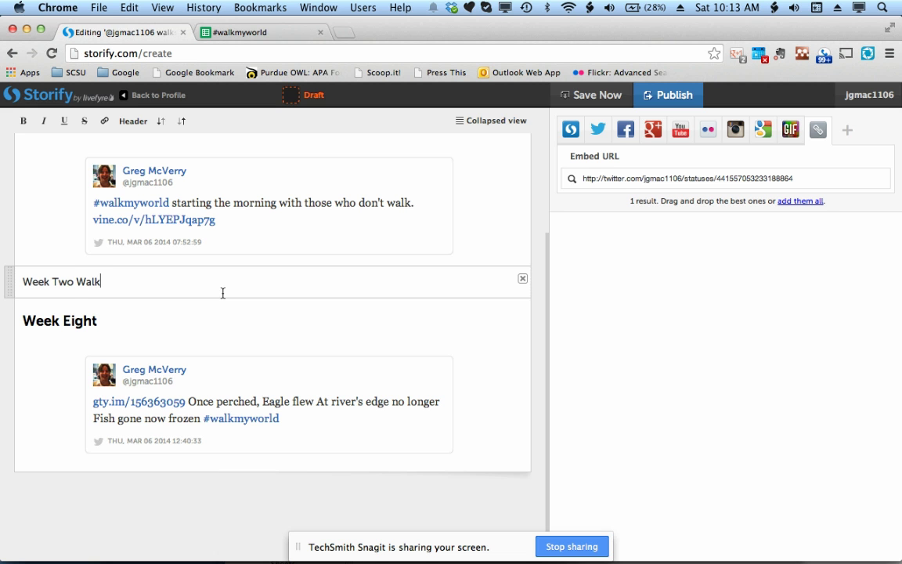
left_click(239, 32)
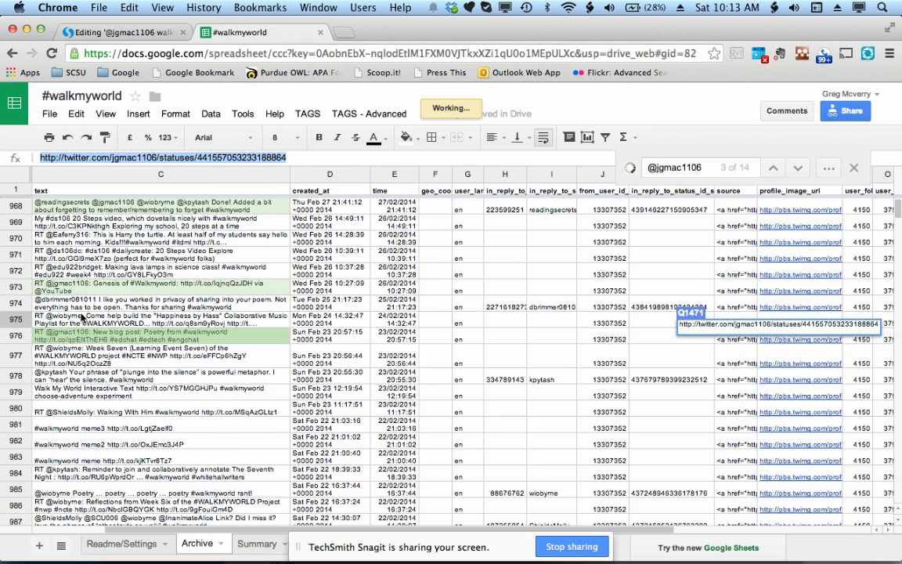
scroll(82, 317, "left", 2)
scroll(82, 316, "down", 20)
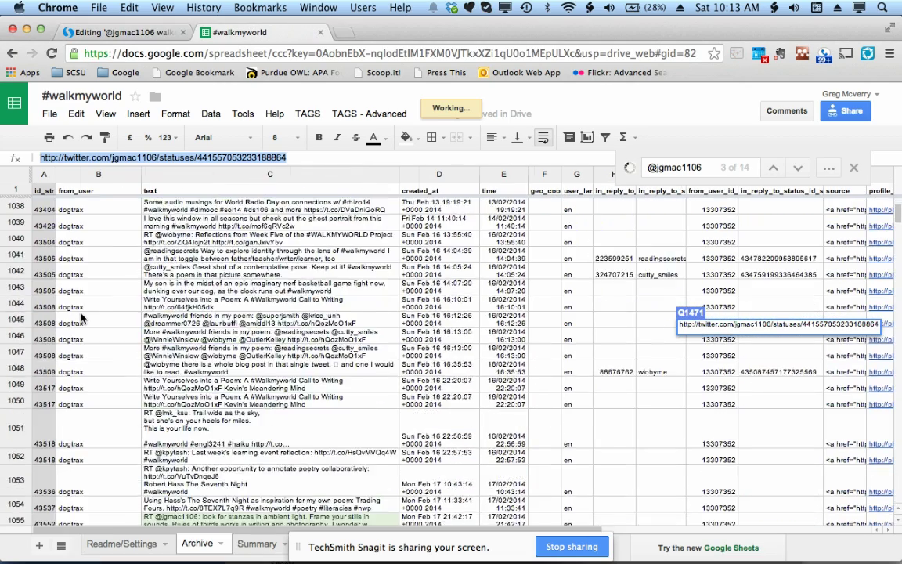
scroll(82, 317, "right", 5)
scroll(82, 317, "down", 2)
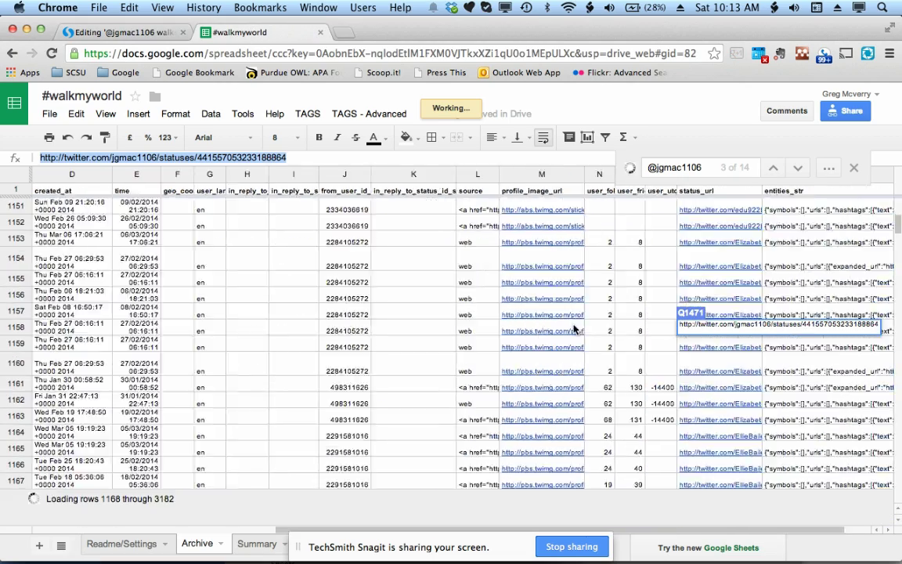
scroll(190, 341, "left", 5)
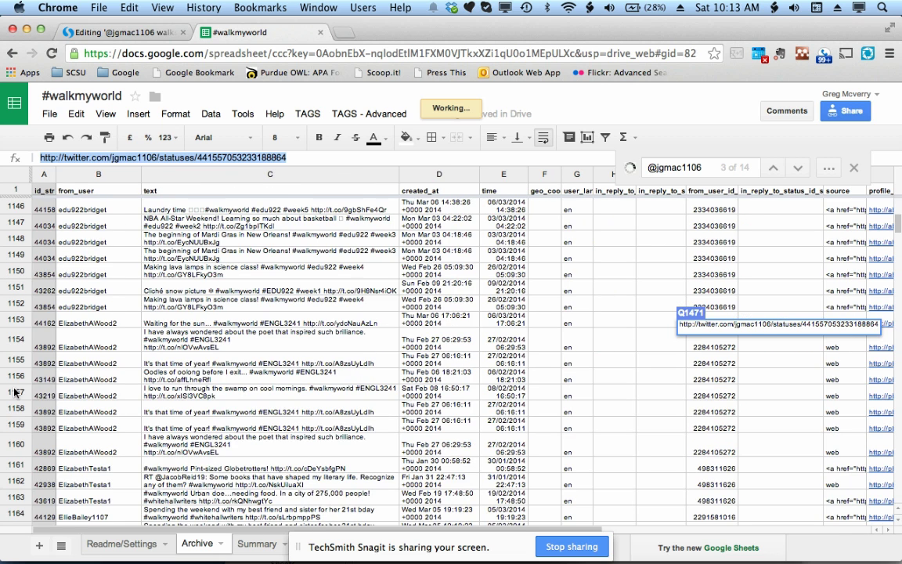
scroll(14, 388, "down", 2)
scroll(14, 391, "right", 3)
Step: Check the date of the row 1156 tweet, then return to the Storify draft
left_click(407, 375)
scroll(411, 374, "down", 3)
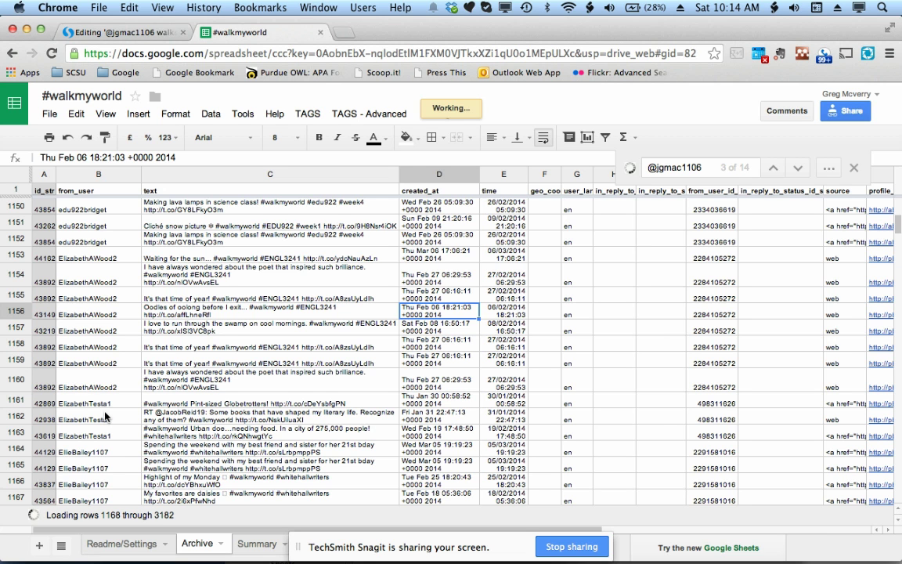
left_click(99, 32)
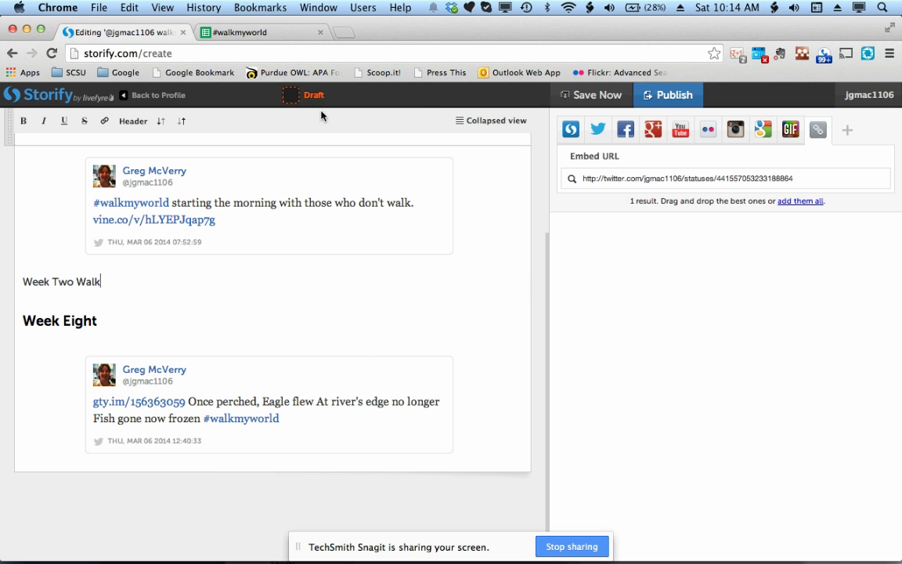
Step: Leave the Storify draft unchanged and switch back to the #walkmyworld spreadsheet
left_click(232, 29)
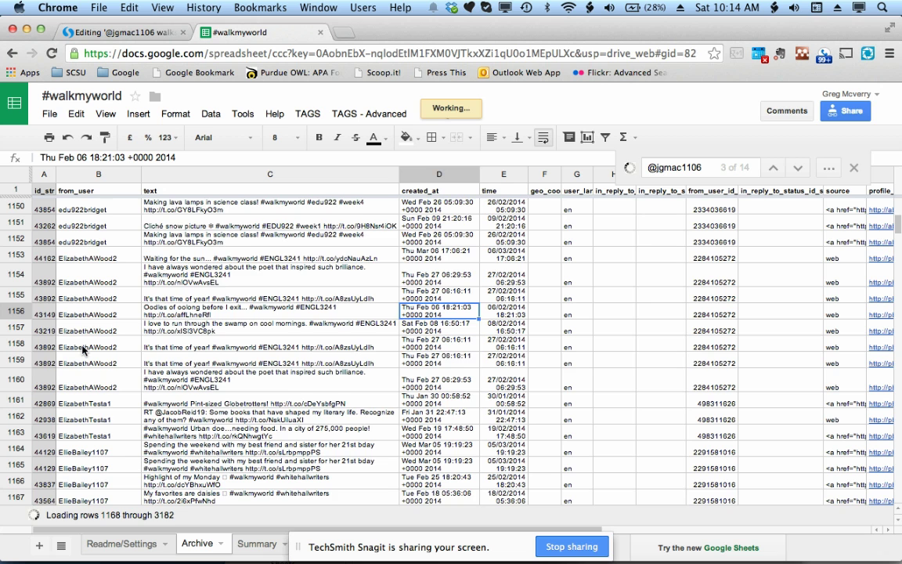
Step: Scroll the Archive sheet and step down the created_at dates, reaching the row 1688 reply
scroll(82, 348, "down", 1)
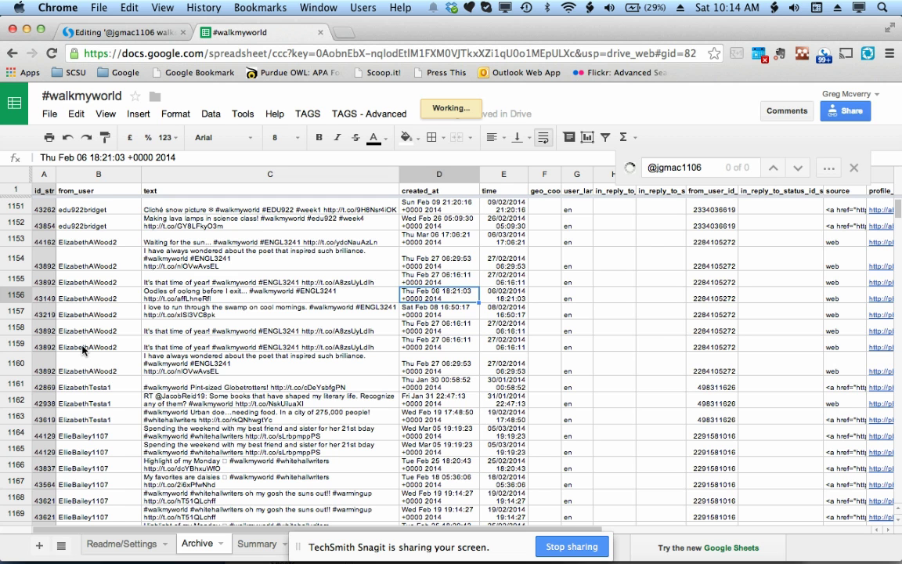
scroll(82, 350, "down", 10)
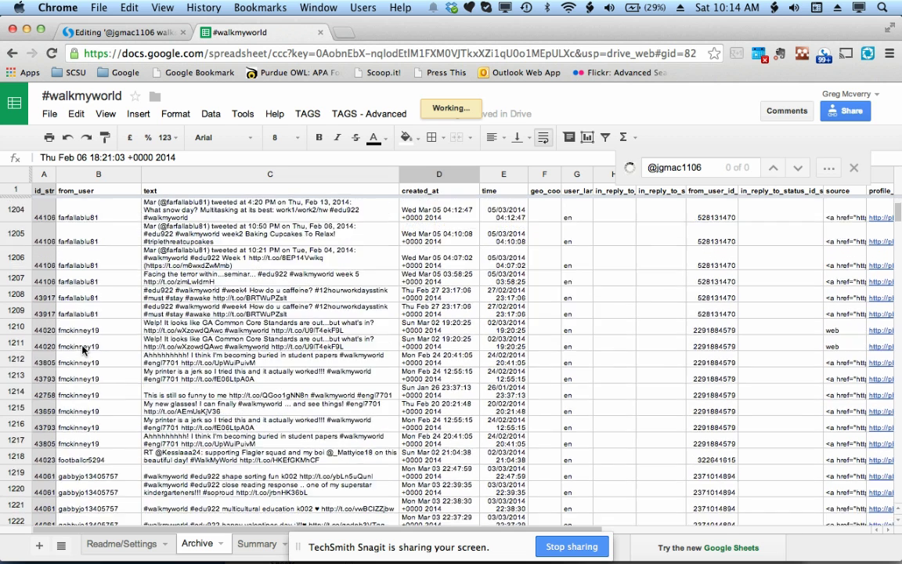
scroll(82, 350, "down", 20)
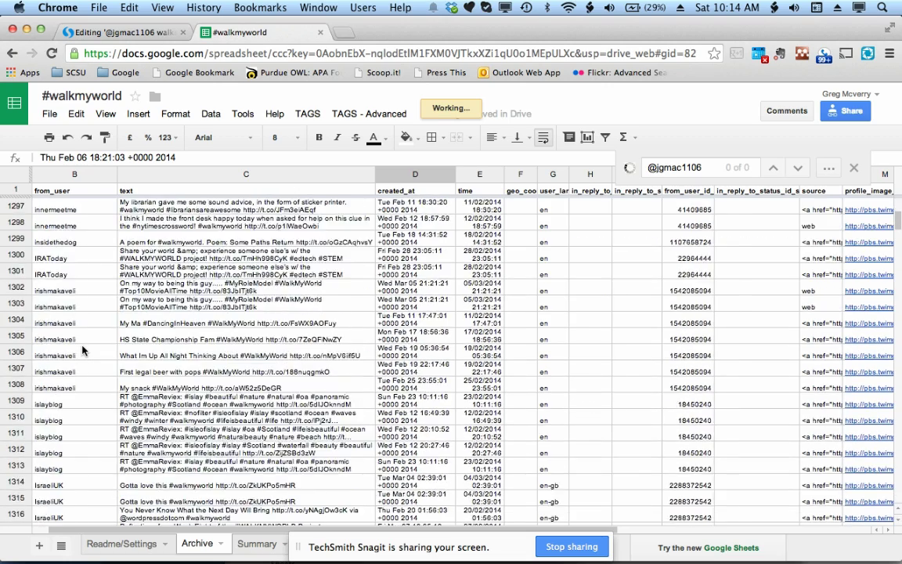
scroll(82, 350, "down", 12)
scroll(82, 350, "right", 5)
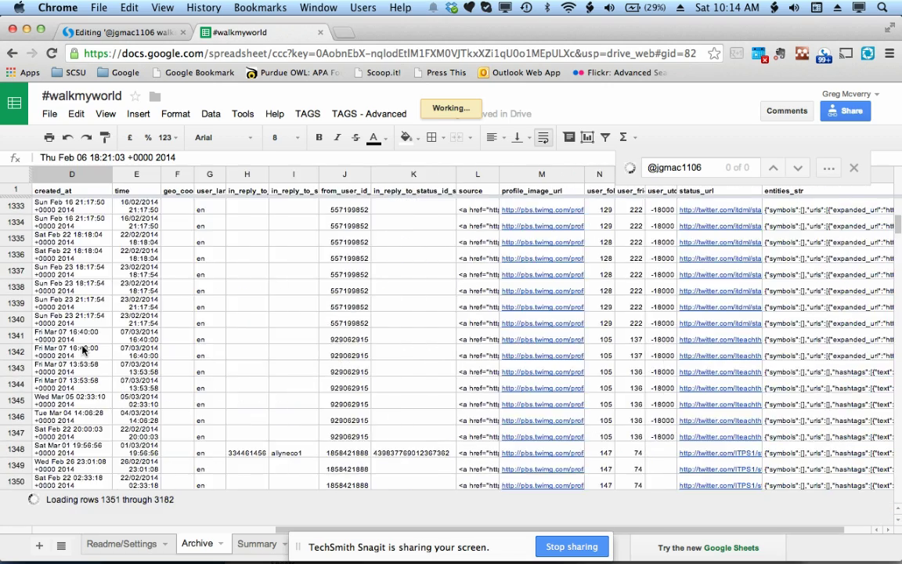
scroll(82, 350, "left", 4)
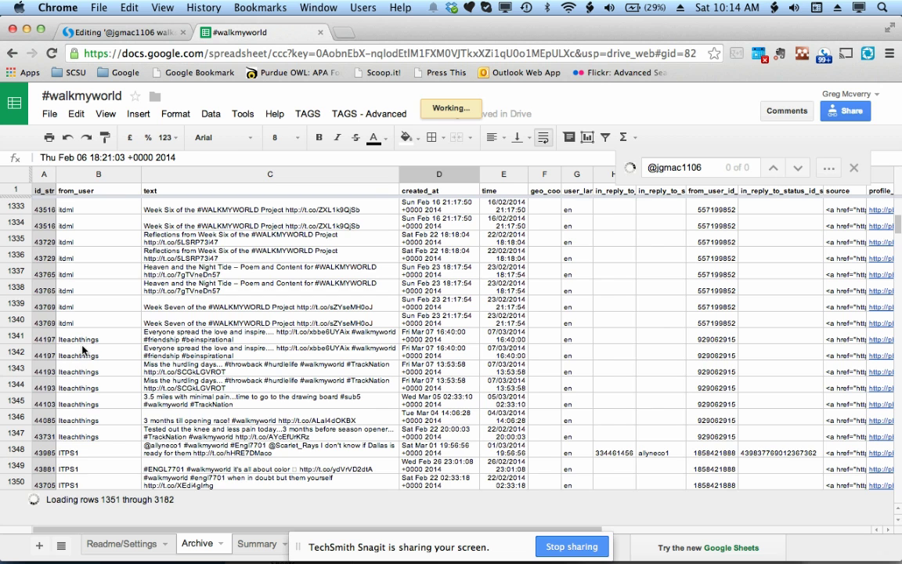
scroll(82, 350, "right", 1)
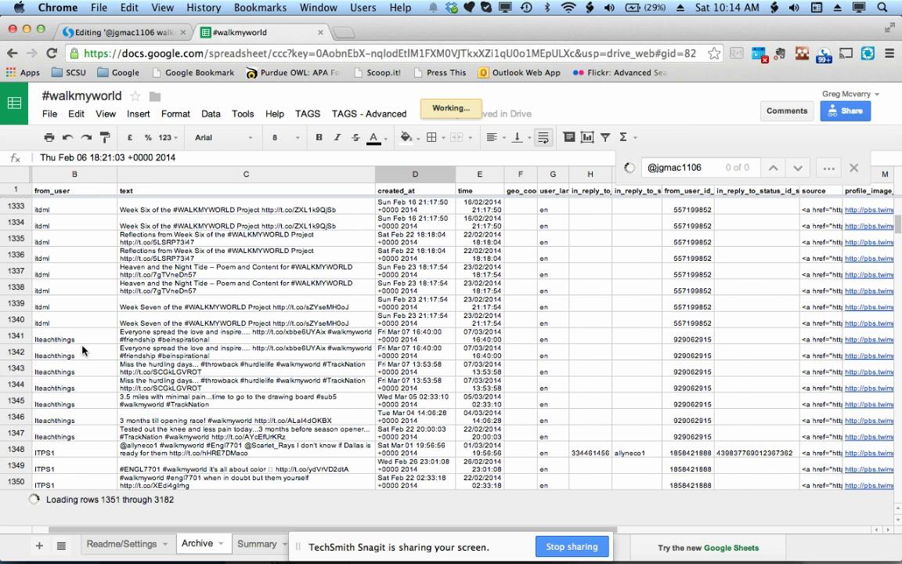
scroll(82, 350, "left", 1)
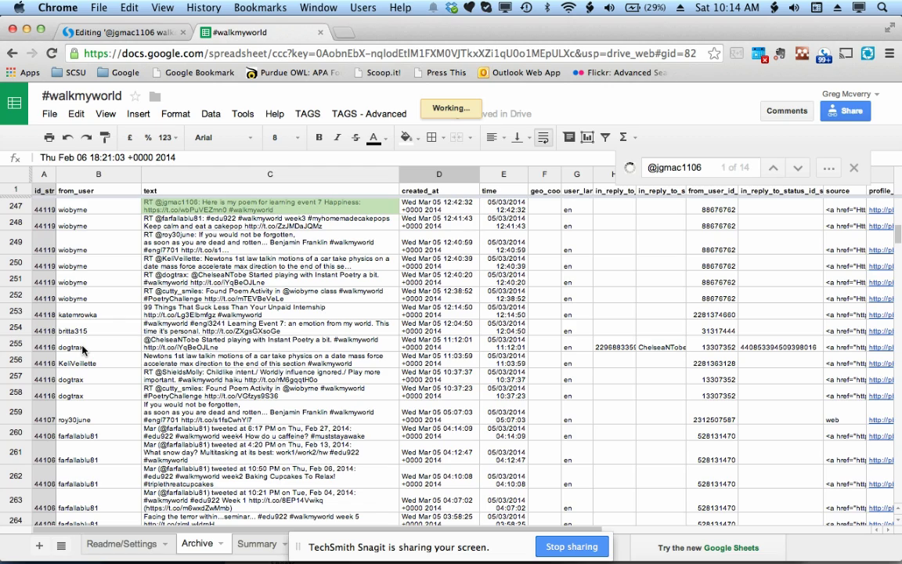
scroll(83, 350, "right", 2)
scroll(82, 350, "right", 2)
scroll(10, 395, "left", 4)
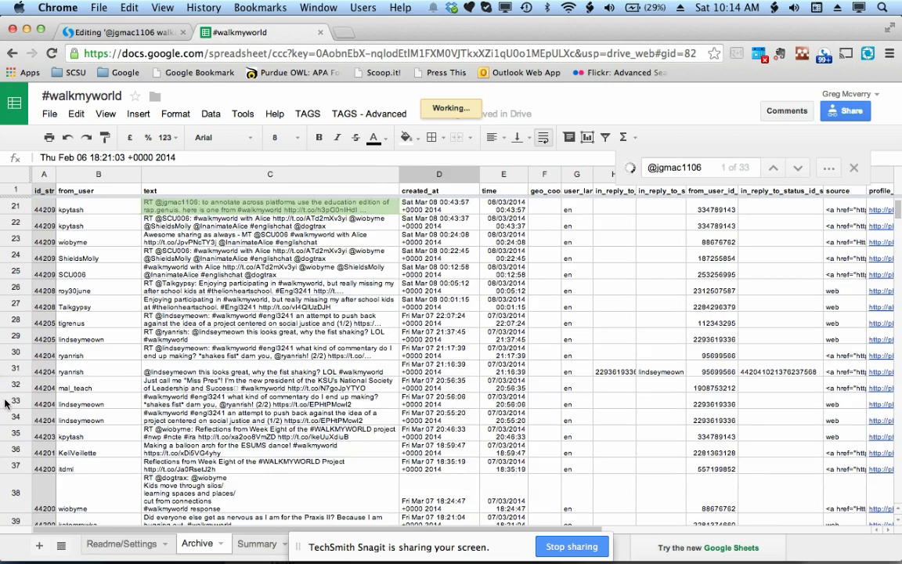
key("Down")
key("Down")
key("Down")
key("Down")
key("Down")
key("Down")
key("Down")
key("Down")
key("Down")
key("Down")
key("Down")
key("Down")
key("Down")
key("Down")
key("Down")
key("Down")
key("Down")
key("Down")
key("Down")
key("Down")
key("Down")
key("Down")
key("Down")
key("Down")
key("Down")
key("Down")
key("Down")
key("Down")
key("Down")
key("Down")
key("Down")
key("Down")
key("Down")
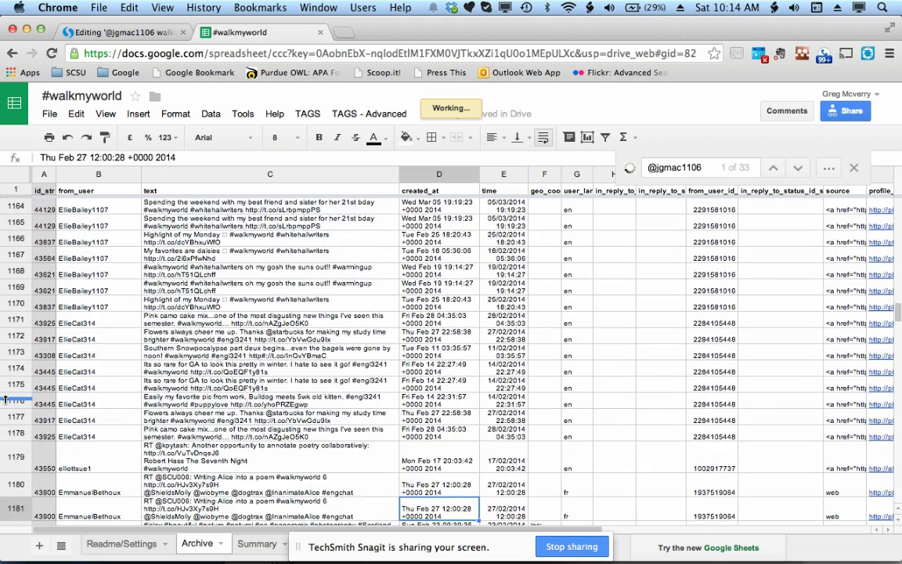
key("Down")
key("Down")
key("Down")
key("Down")
key("Down")
key("Down")
key("Down")
key("Down")
key("Down")
key("Down")
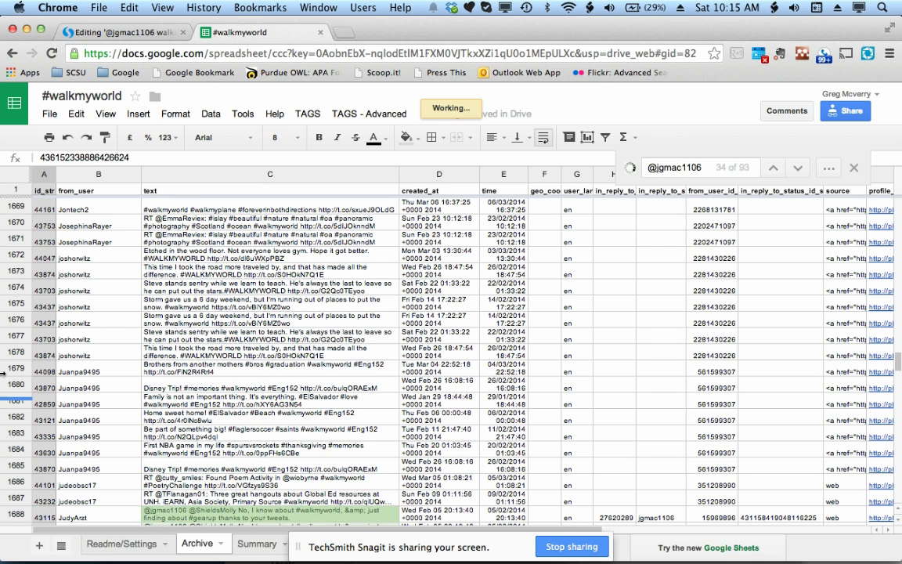
Step: Locate jgmac1106's own late-February tweet rows in the archive
left_click(102, 342)
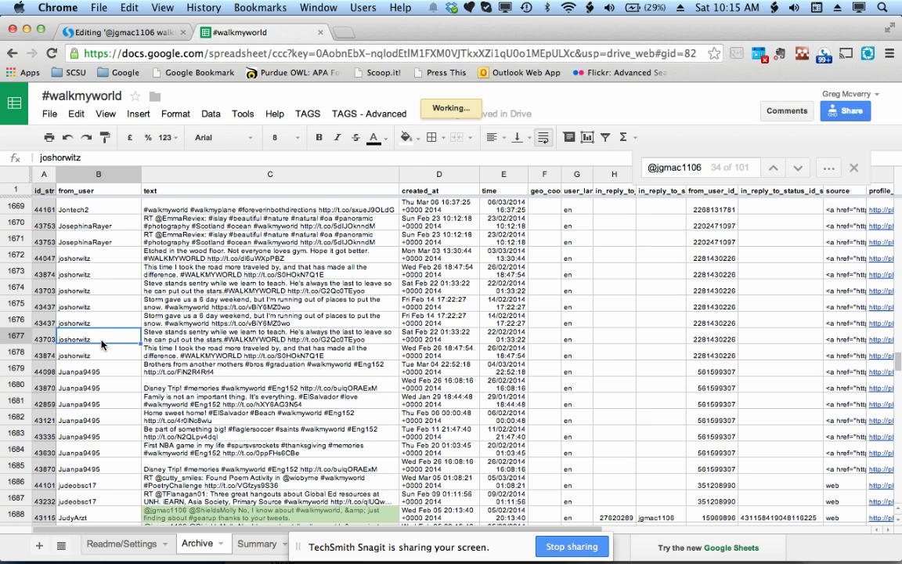
scroll(102, 343, "up", 8)
scroll(102, 343, "up", 5)
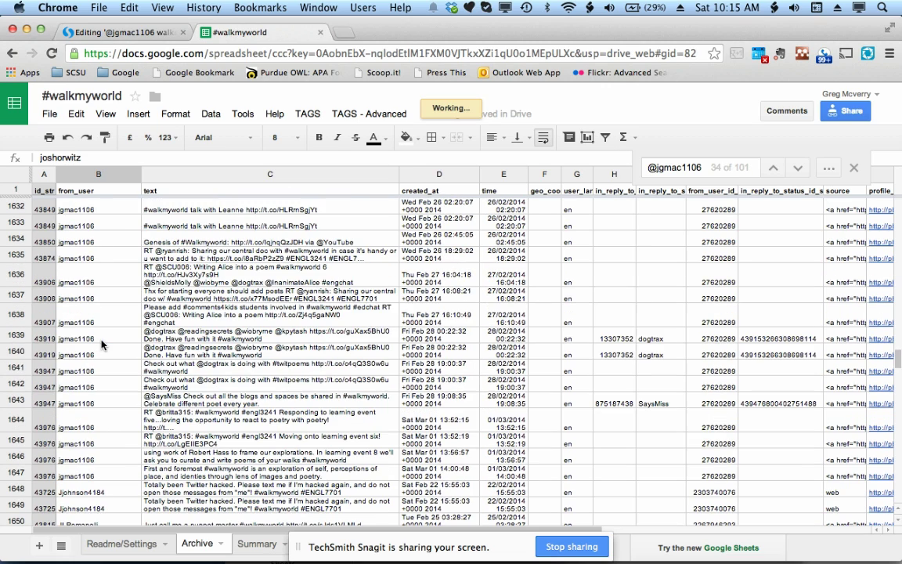
scroll(100, 352, "down", 1)
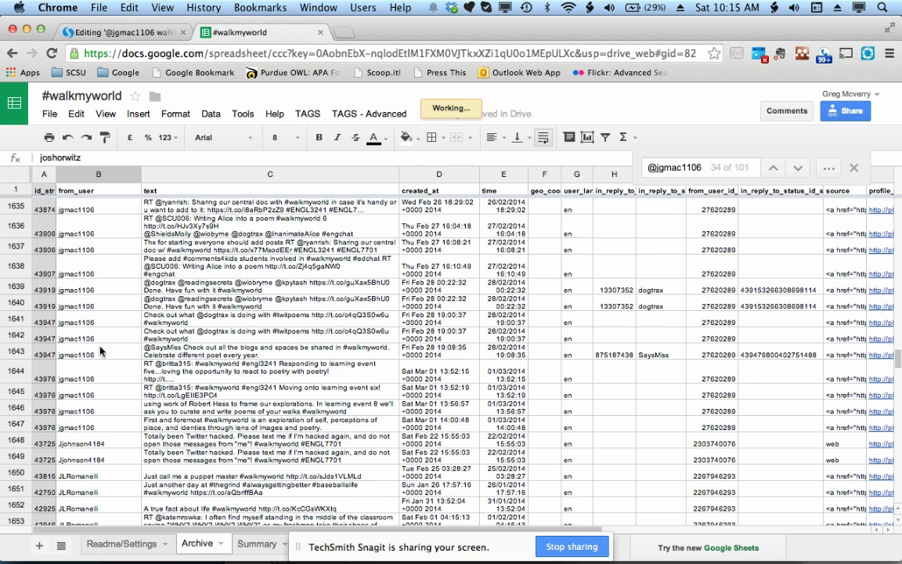
left_click(105, 428)
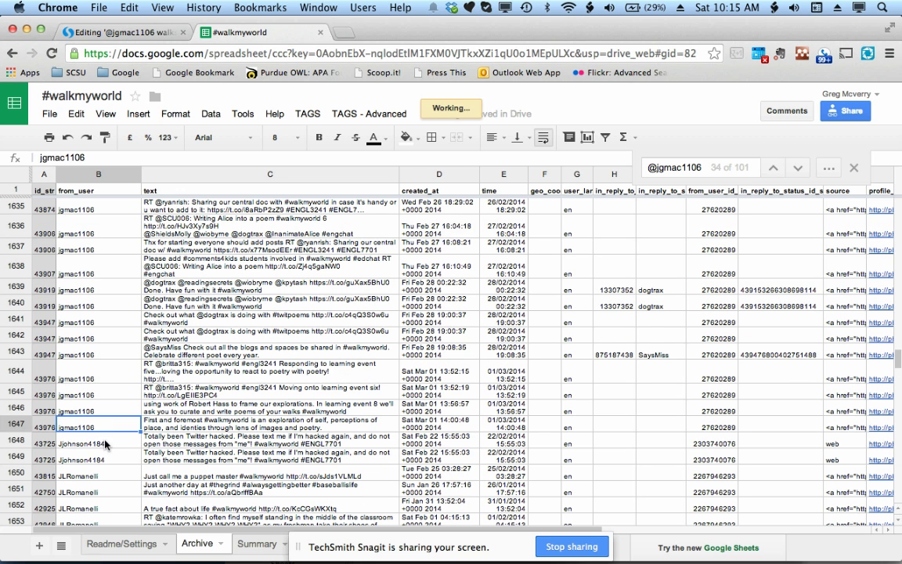
left_click(192, 427)
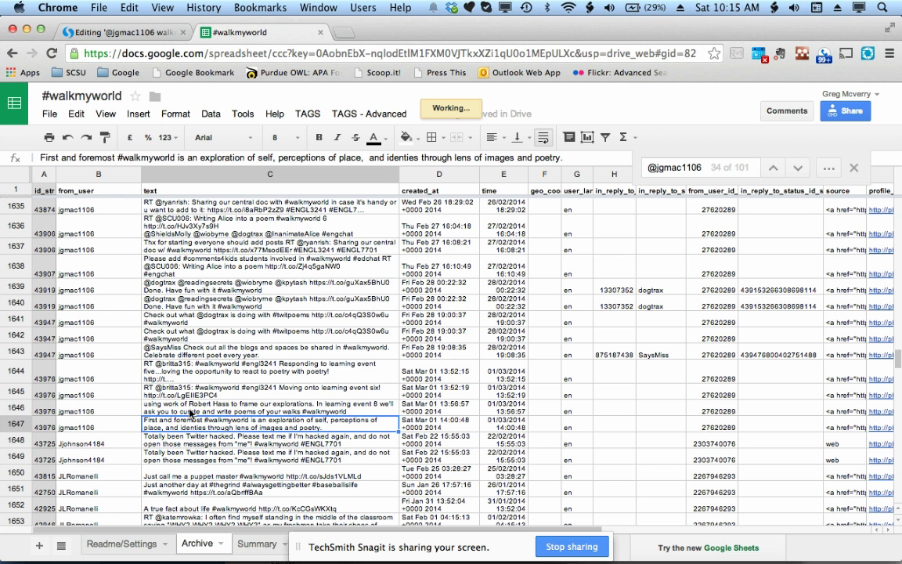
left_click(190, 412)
left_click(189, 392)
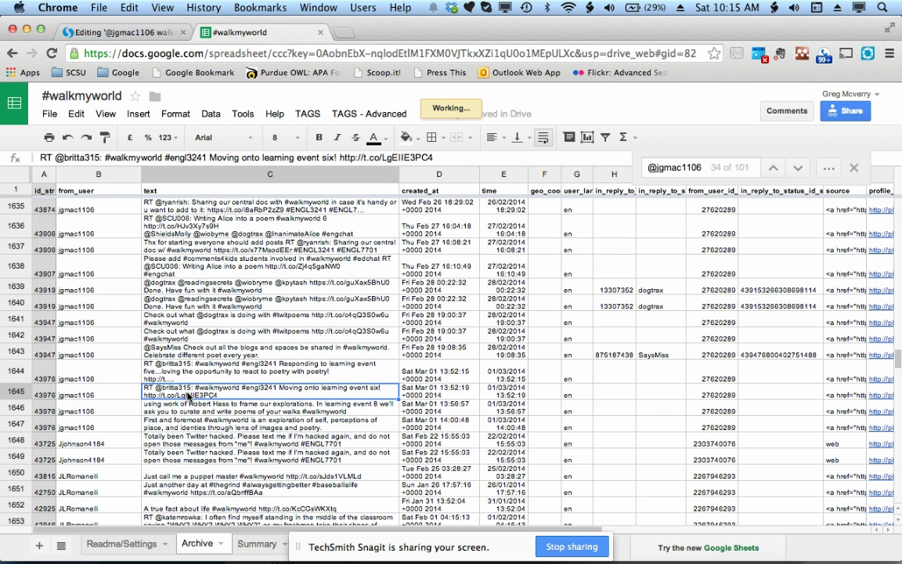
left_click(189, 375)
left_click(187, 353)
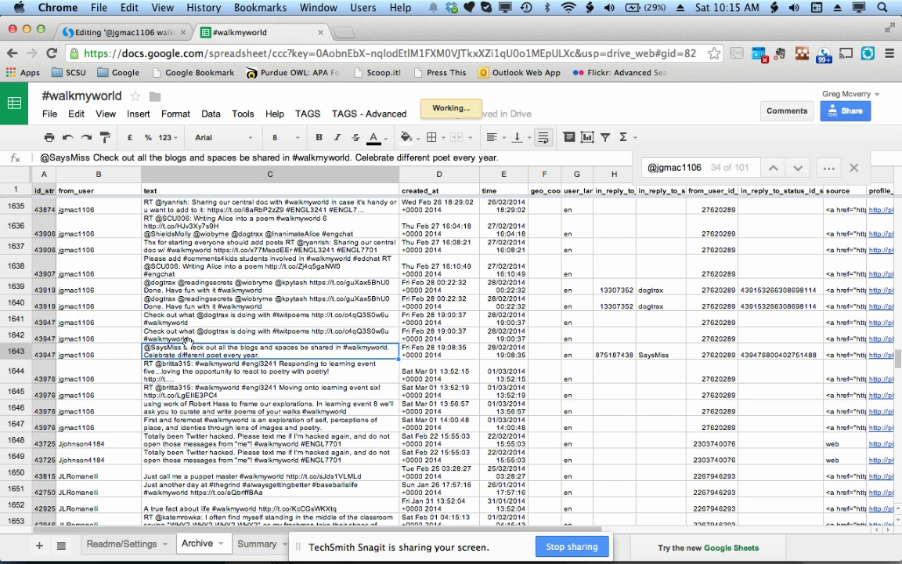
left_click(161, 304)
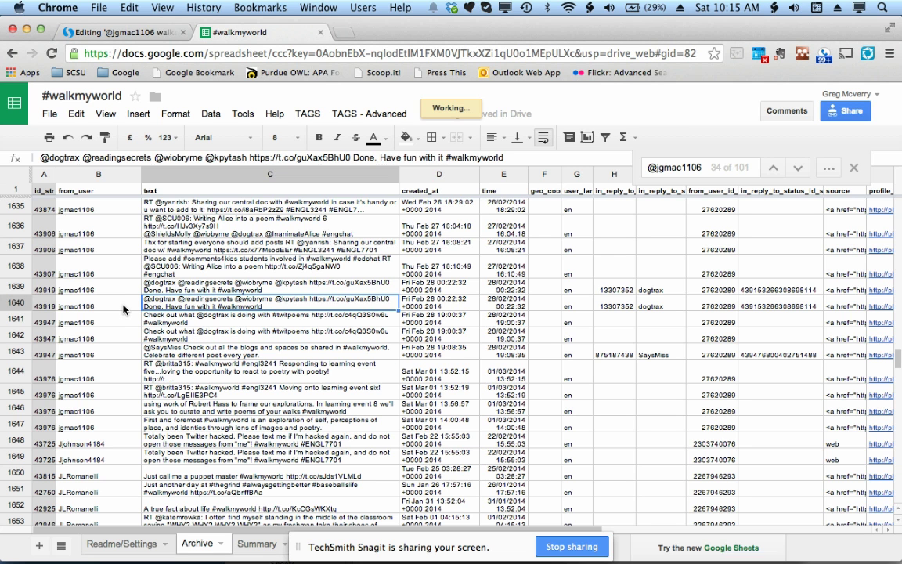
Step: Read upward through jgmac1106's tweets, from the week six poem back to the affinity space tweet
key("Up")
key("Up")
key("Up")
key("Up")
key("Up")
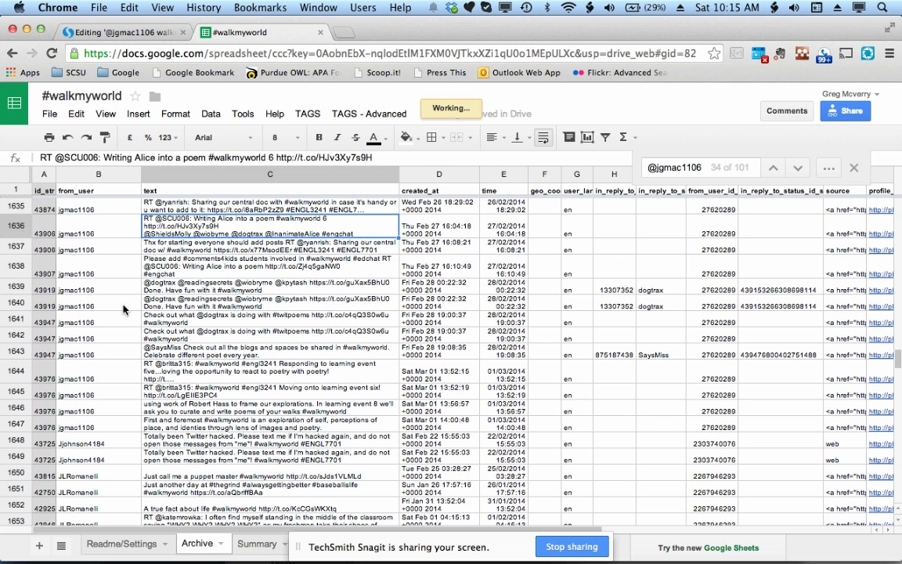
key("Up")
key("Up")
key("Up")
key("Up")
key("Up")
key("Up")
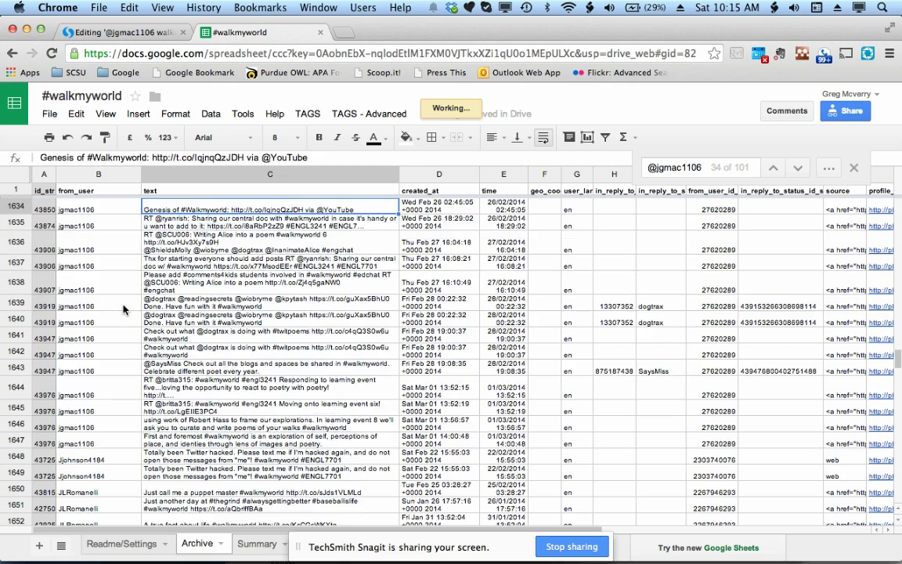
key("Up")
key("Up")
key("Up")
key("Up")
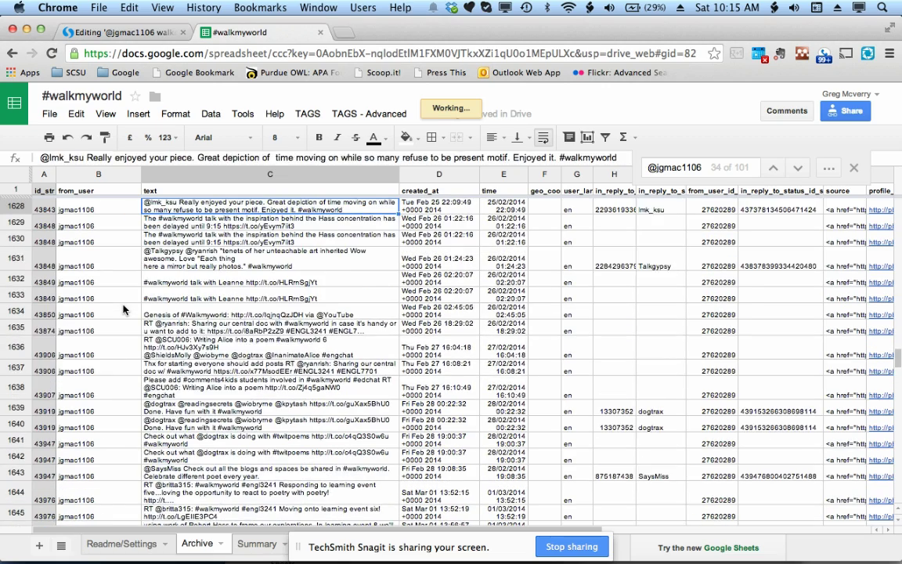
key("Up")
key("Up")
key("Up")
key("Up")
key("Up")
key("Up")
key("Up")
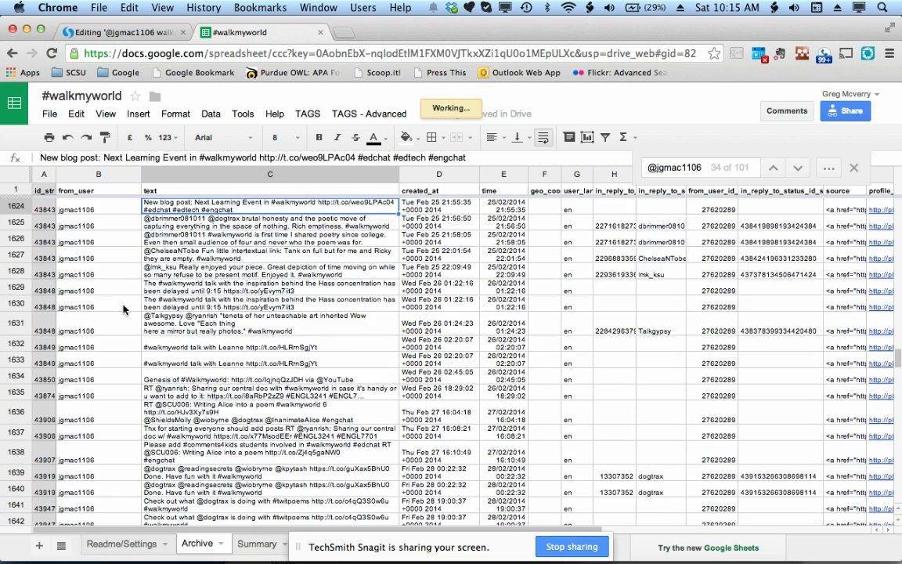
key("Up")
key("Up")
key("Up")
key("Up")
key("Up")
key("Up")
key("Up")
key("Up")
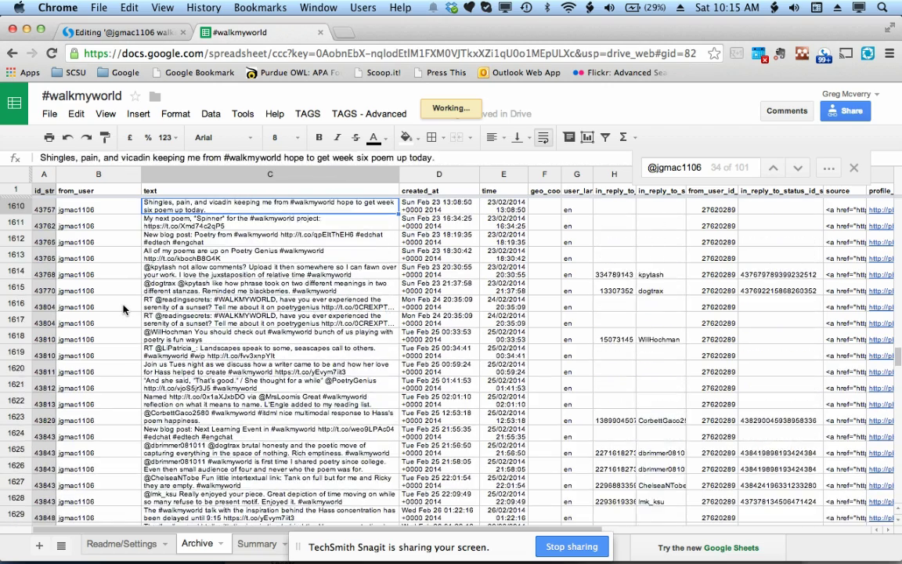
key("Up")
key("Up")
key("Up")
key("Up")
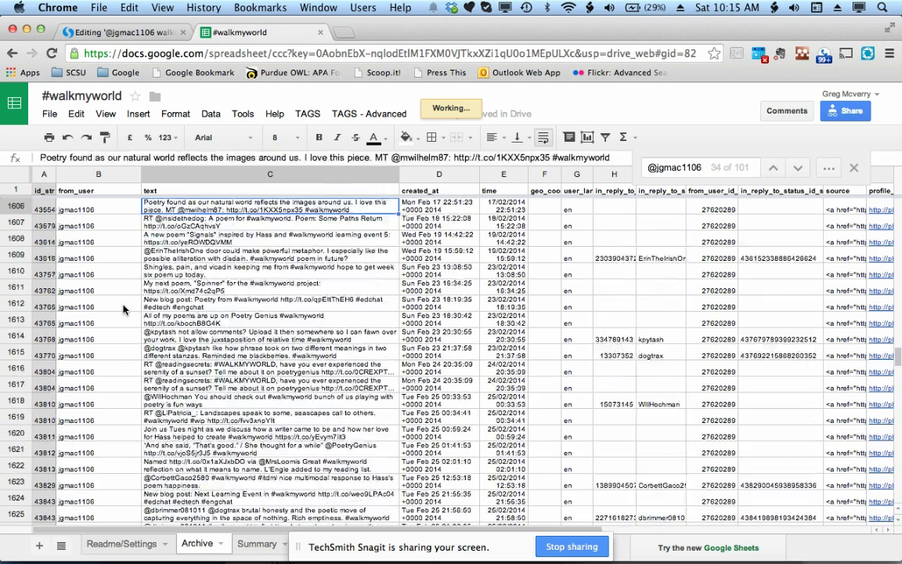
key("Up")
key("Up")
key("Up")
key("Up")
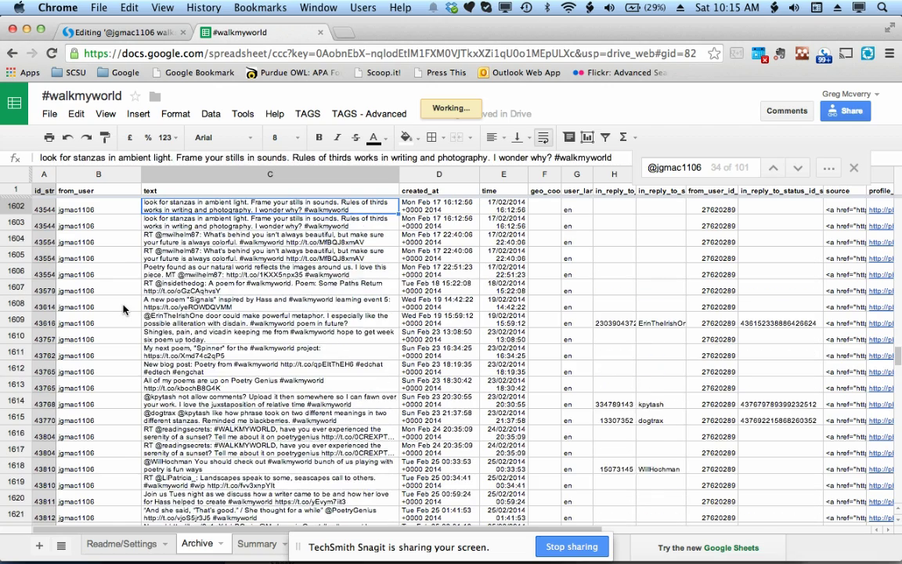
key("Up")
key("Up")
key("Up")
key("Up")
key("Up")
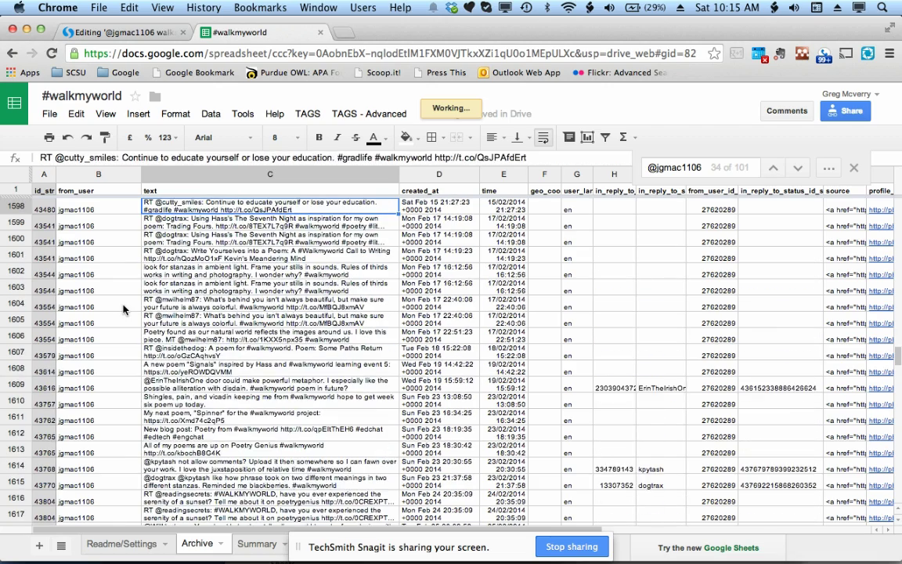
key("Up")
key("Up")
key("Up")
key("Up")
key("Up")
key("Up")
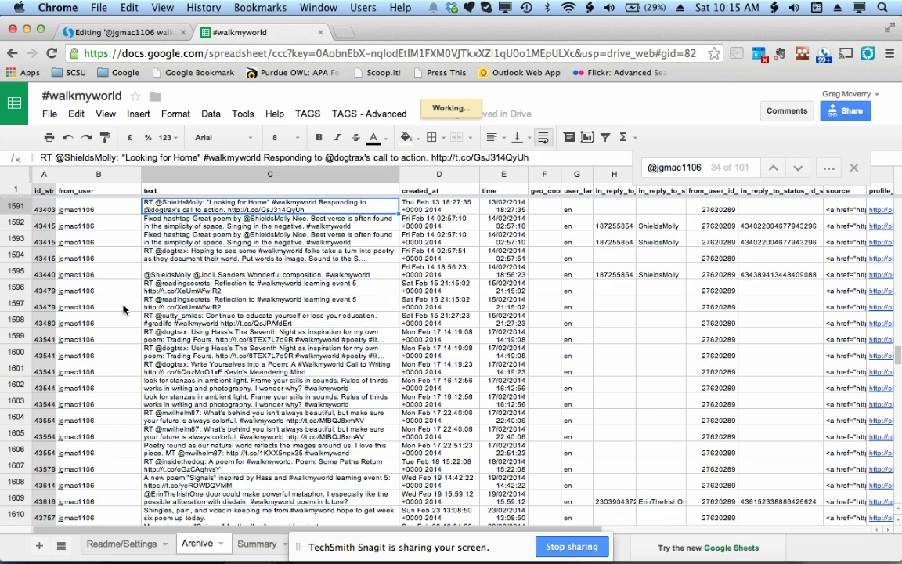
key("Up")
key("Up")
key("Up")
key("Up")
key("Up")
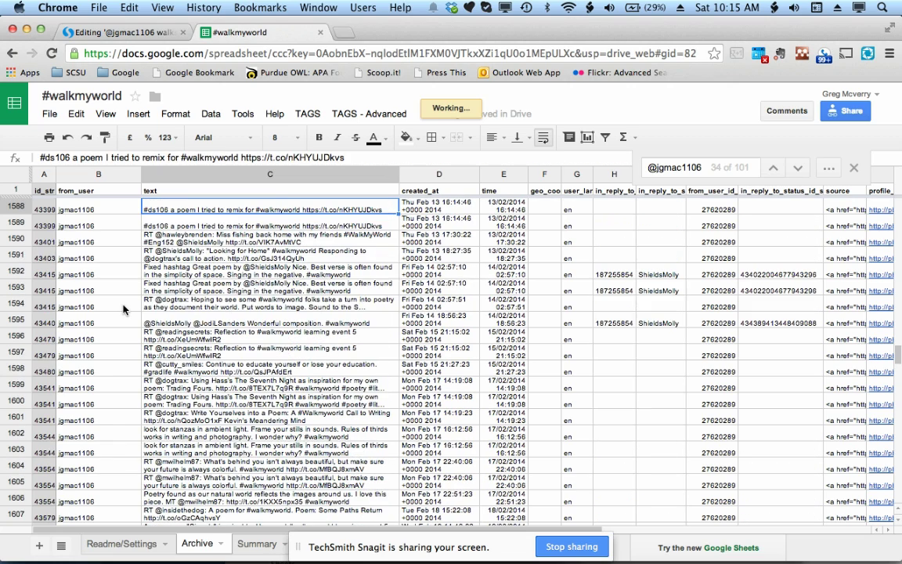
key("Up")
key("Up")
key("Up")
key("Up")
key("Up")
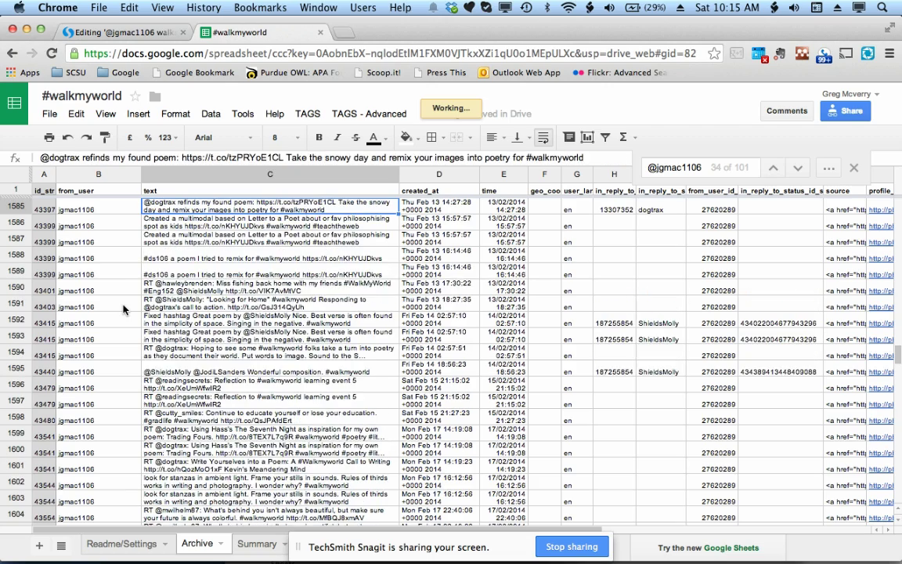
key("Up")
key("Up")
key("Up")
key("Up")
key("Up")
key("Up")
key("Up")
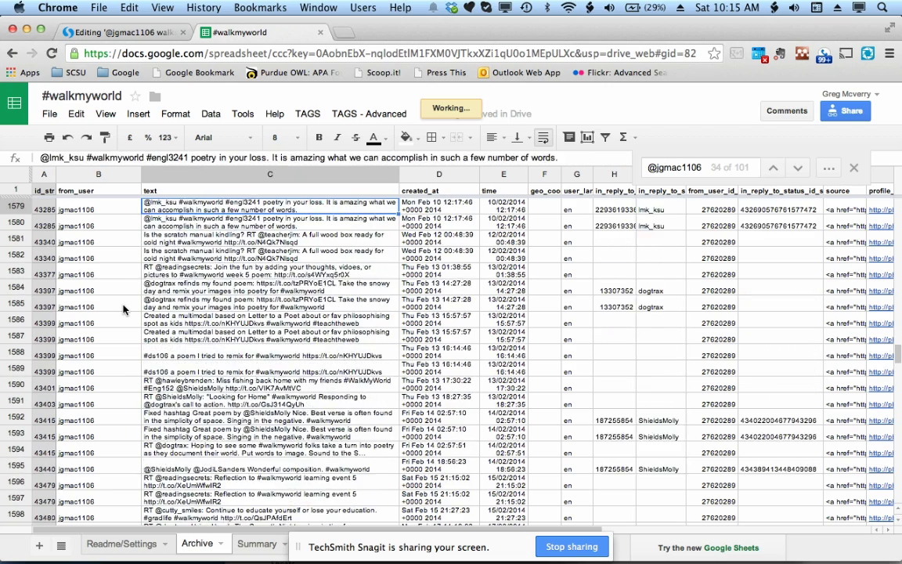
key("Up")
key("Up")
key("Up")
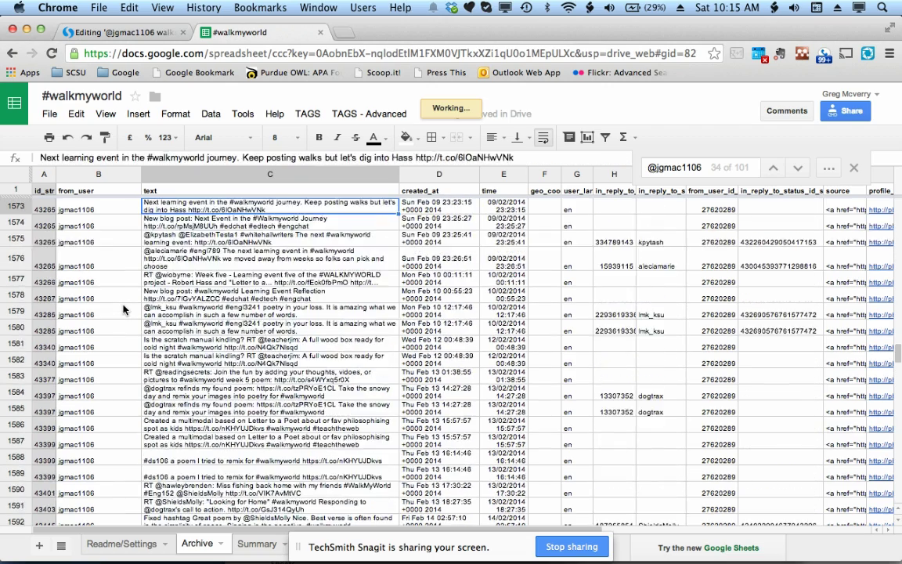
key("Up")
key("Up")
key("Up")
key("Up")
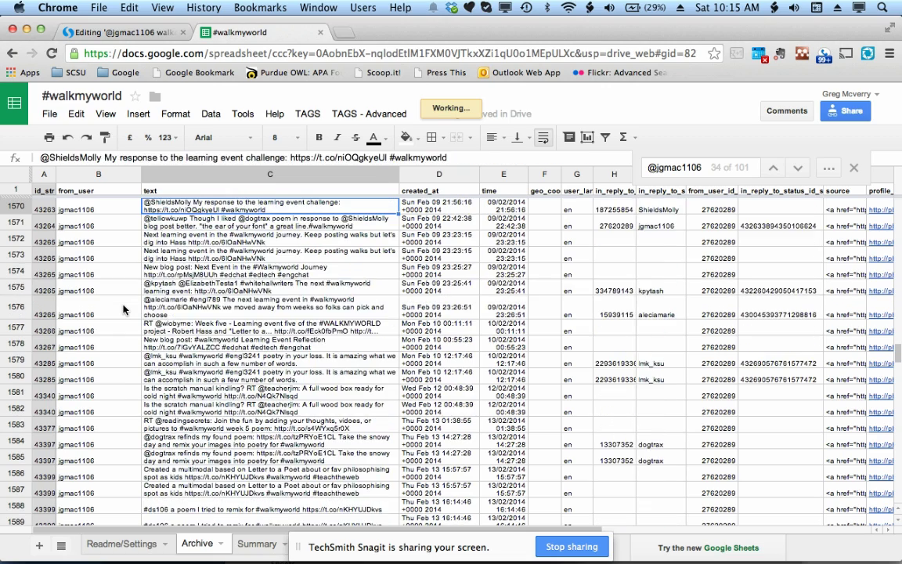
key("Up")
key("Up")
key("Up")
key("Up")
key("Up")
key("Up")
key("Up")
key("Up")
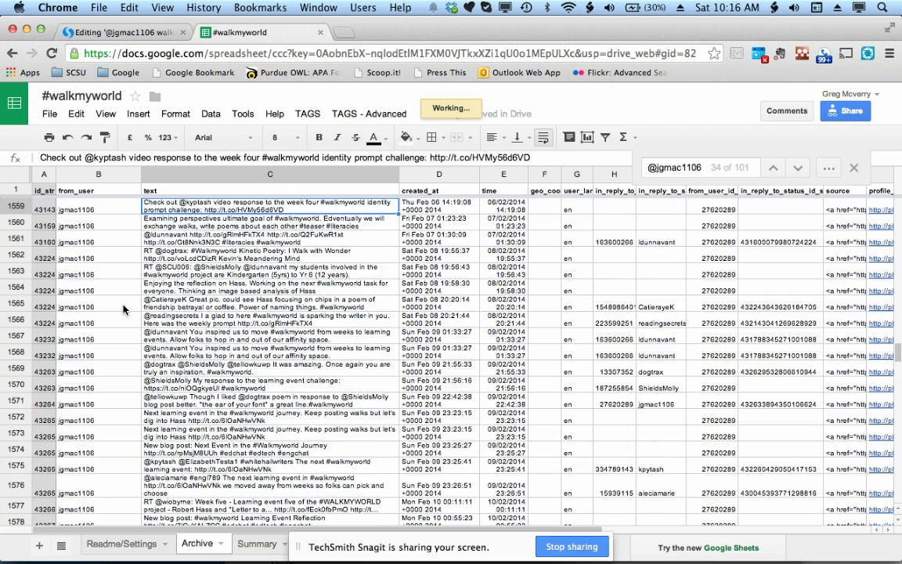
Step: Keep reading earlier February tweets up to the Next Learning Event post in row 1508
key("Up")
key("Up")
key("Up")
key("Up")
key("Up")
key("Up")
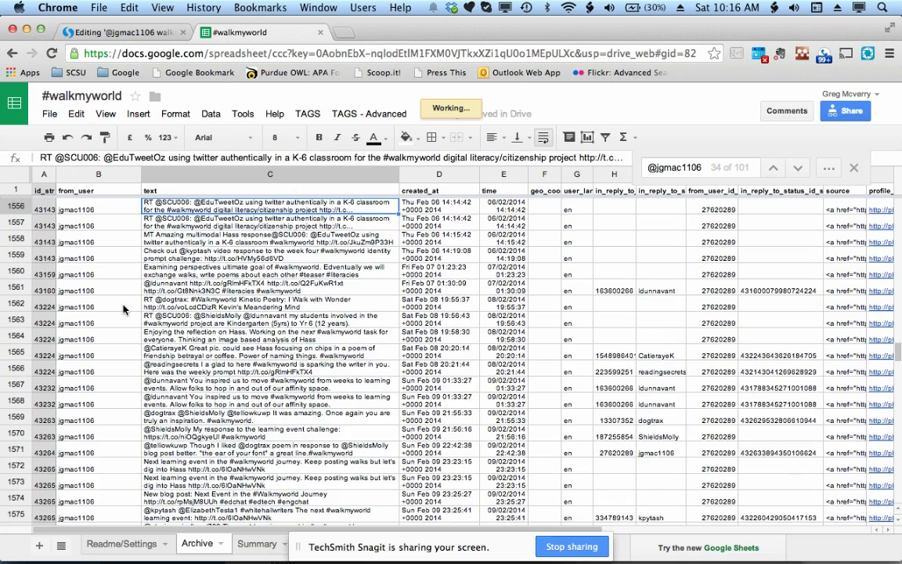
key("Up")
key("Up")
key("Up")
key("Up")
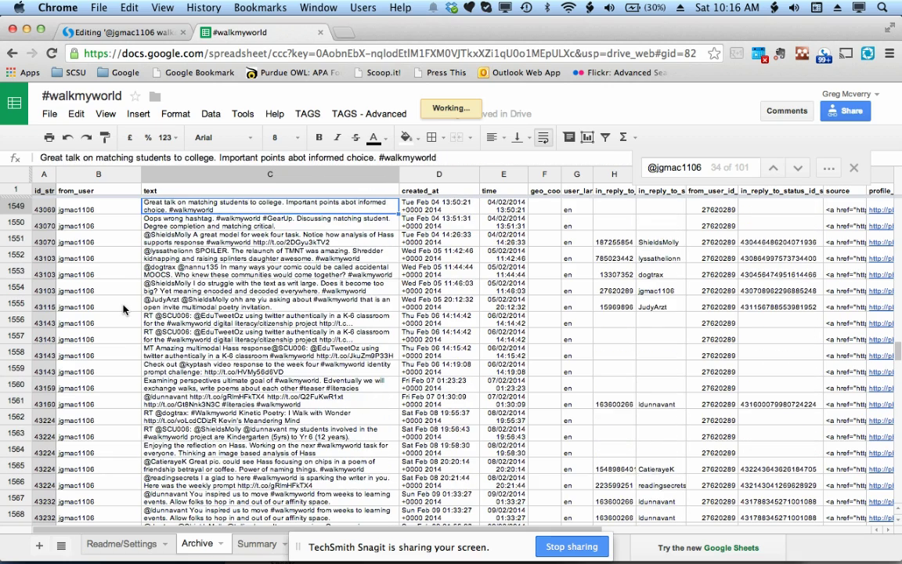
key("Up")
key("Up")
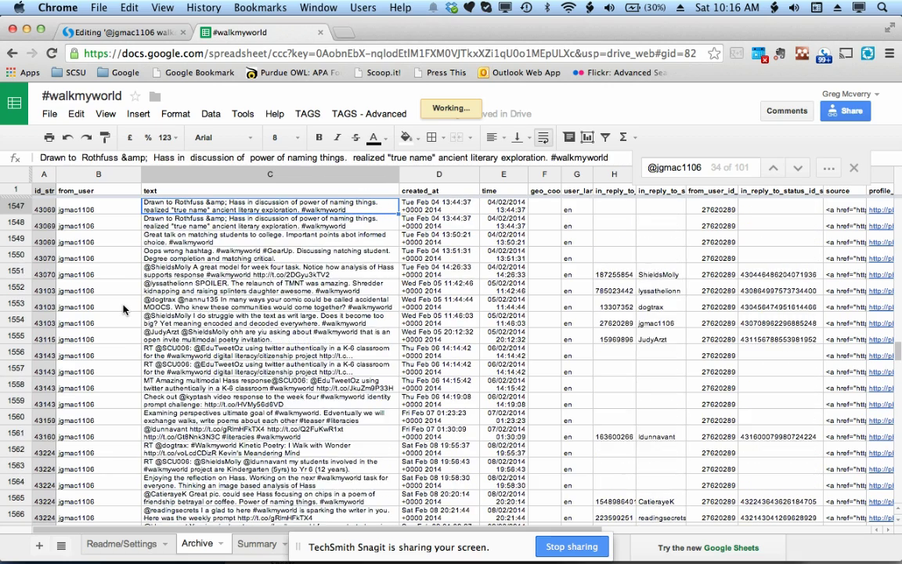
key("Up")
key("Up")
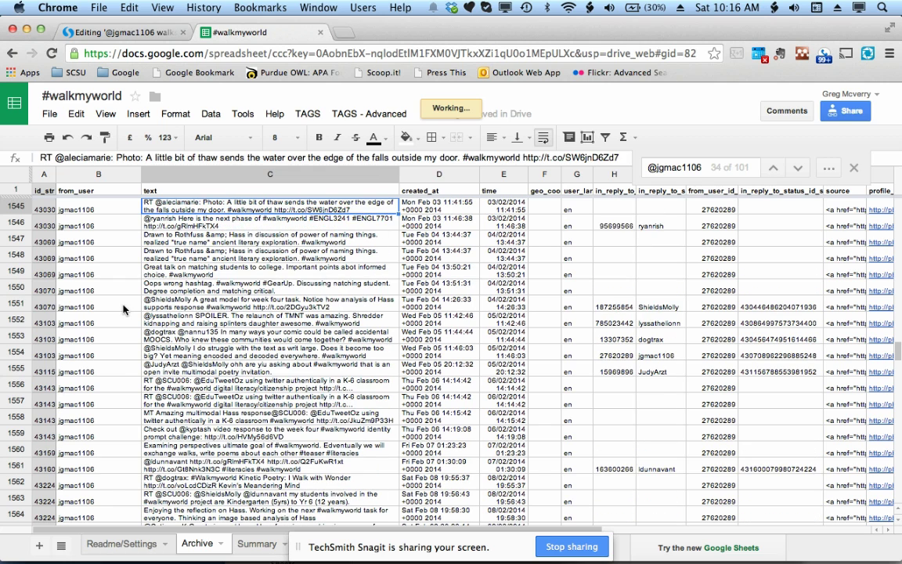
key("Up")
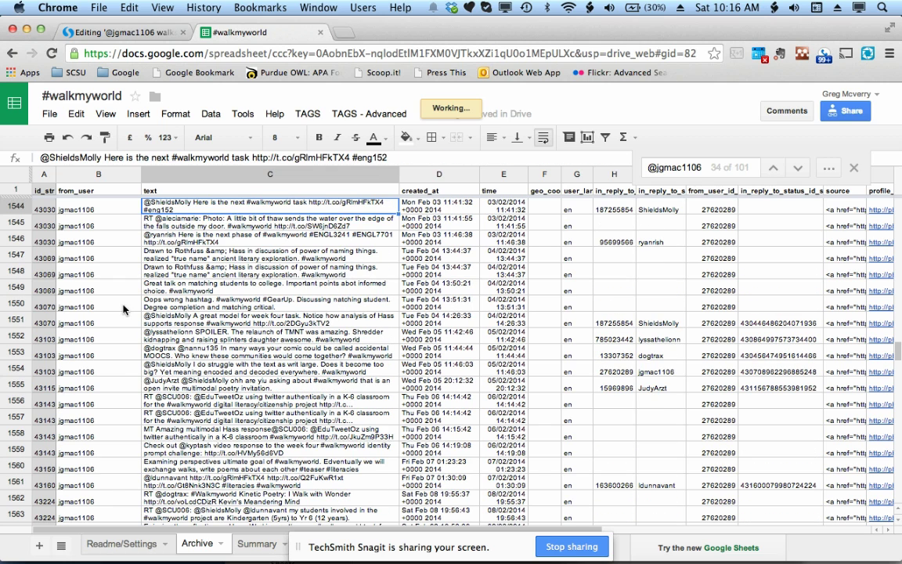
key("Up")
key("Up")
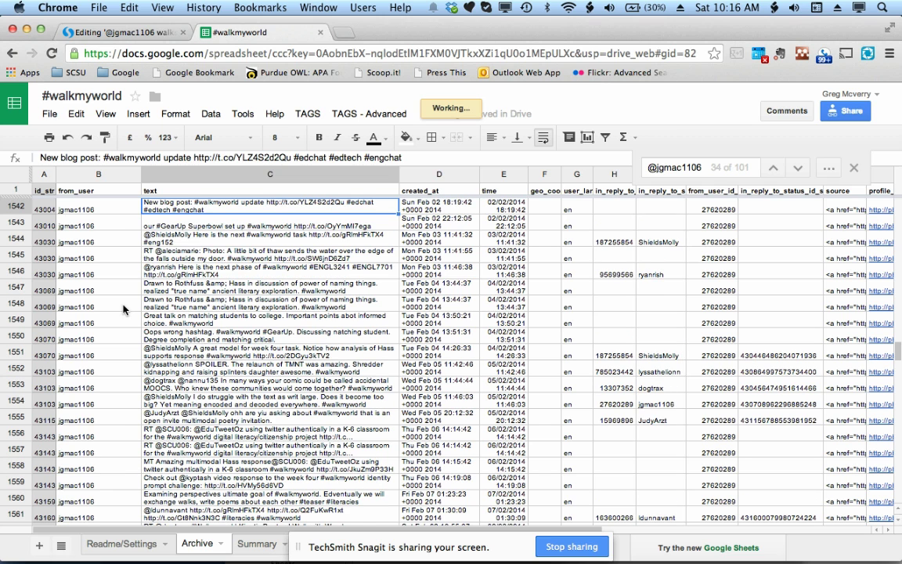
key("Up")
key("Up")
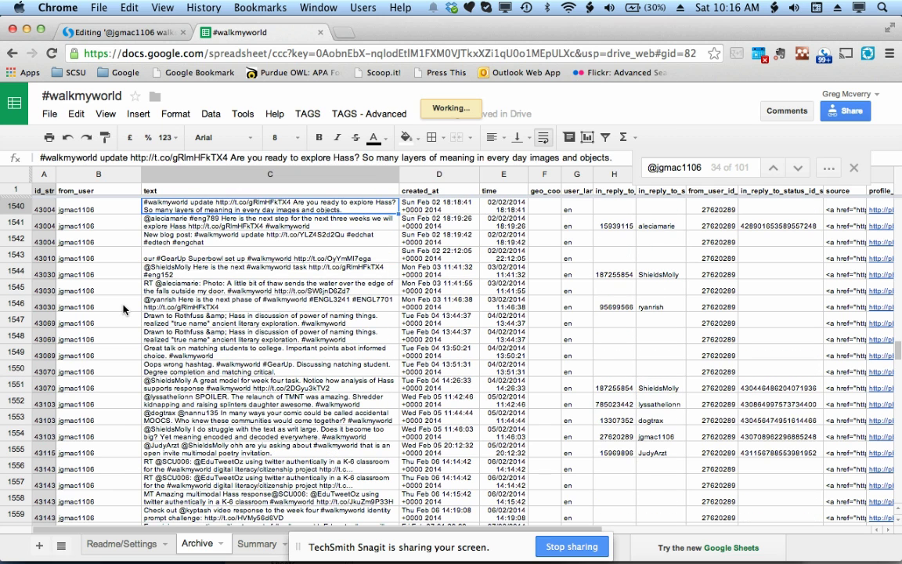
key("Up")
key("Up")
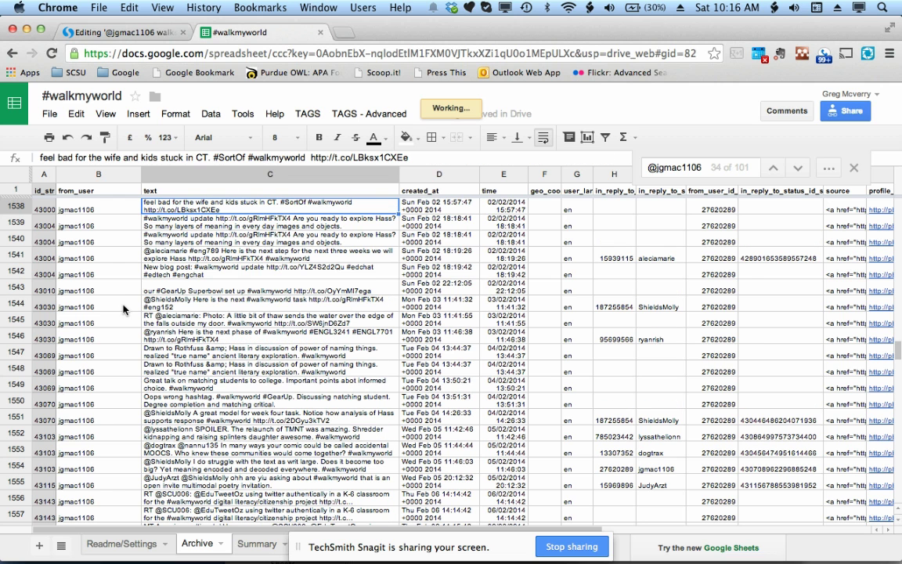
key("Up")
key("Up")
key("Up")
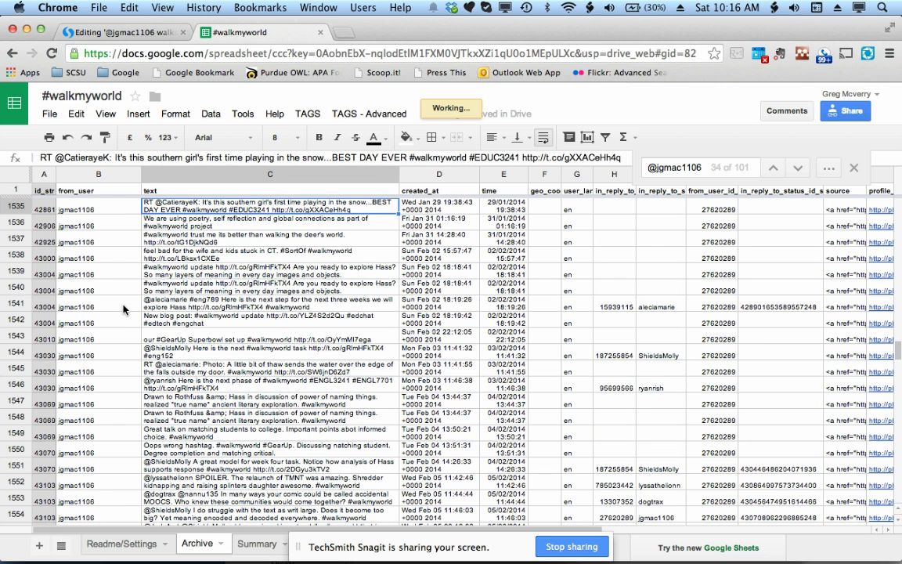
key("Up")
key("Up")
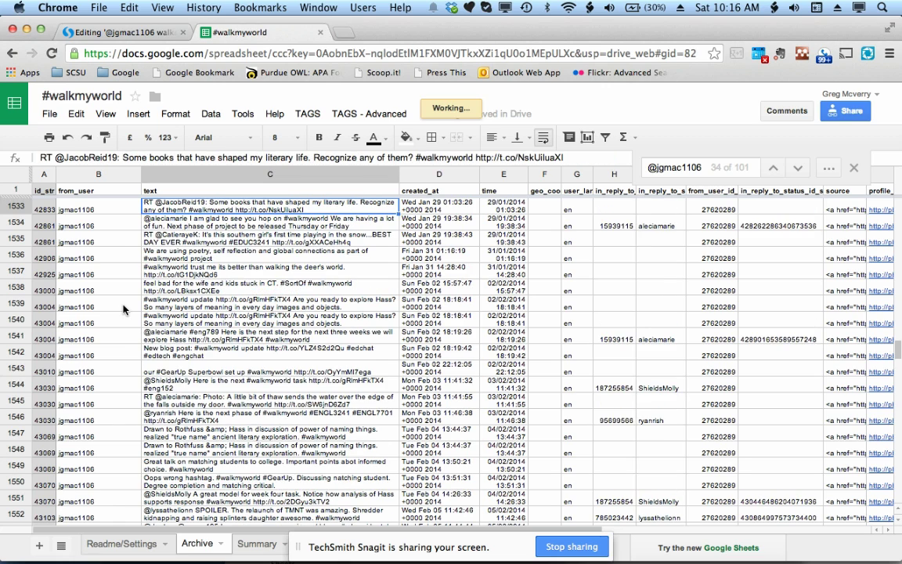
key("Up")
key("Up")
key("Up")
key("Up")
key("Up")
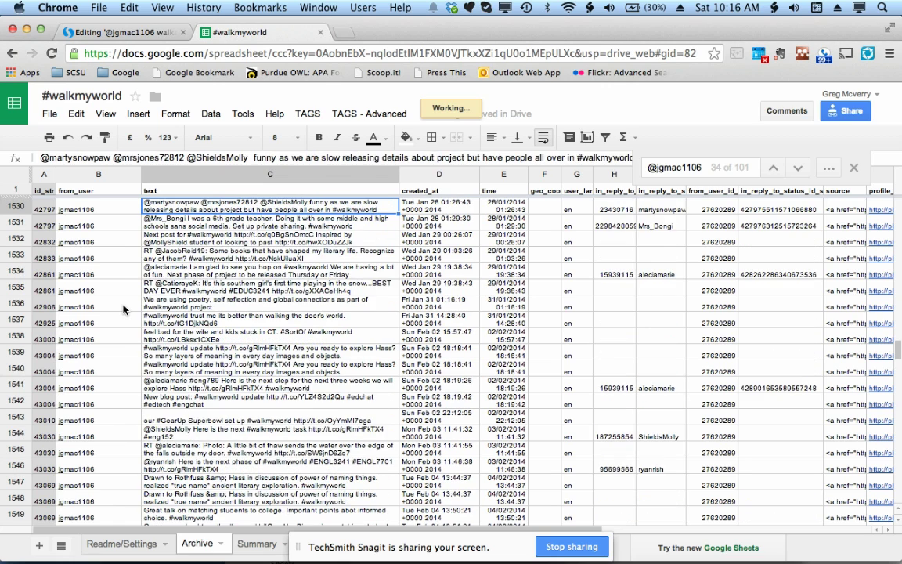
key("Up")
key("Up")
key("Up")
key("Up")
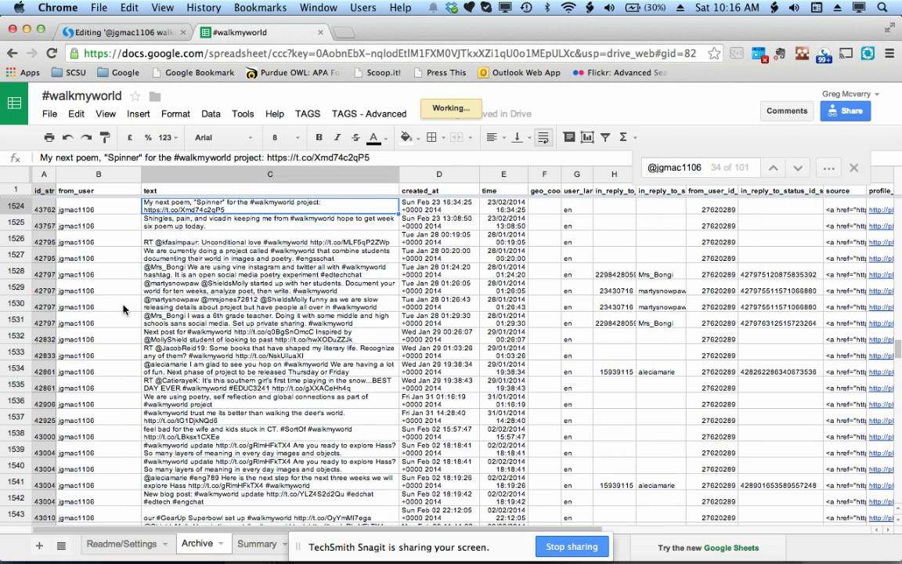
key("Up")
key("Up")
key("Up")
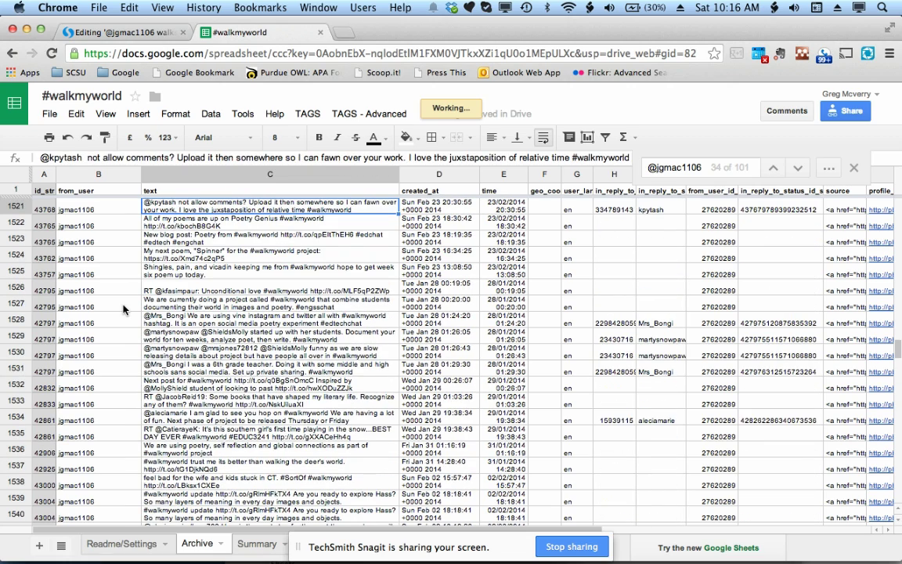
key("Up")
key("Up")
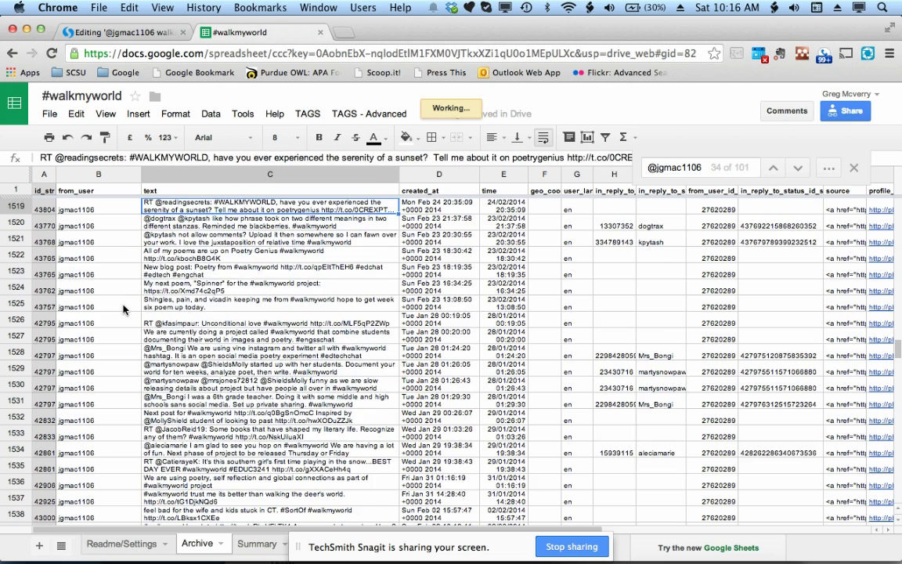
key("Up")
key("Up")
key("Up")
key("Up")
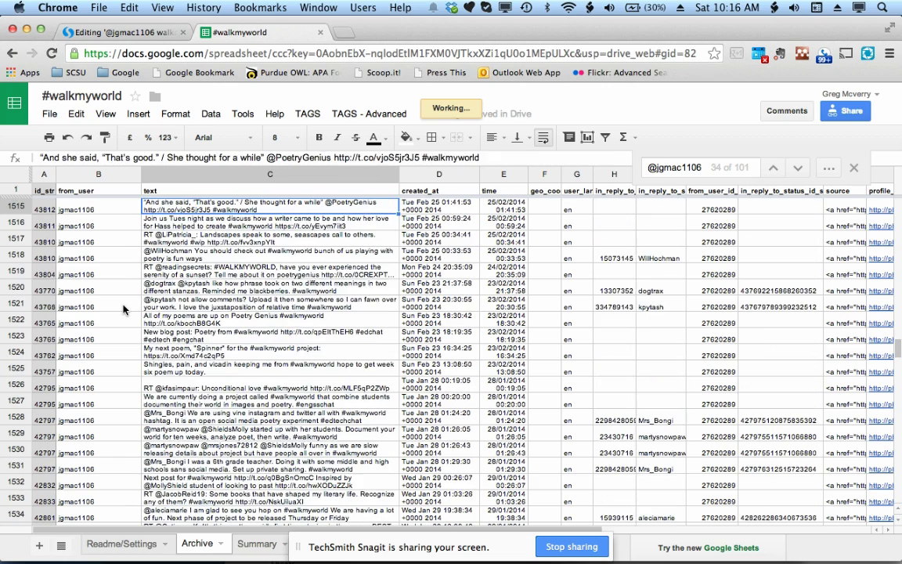
key("Up")
key("Up")
key("Up")
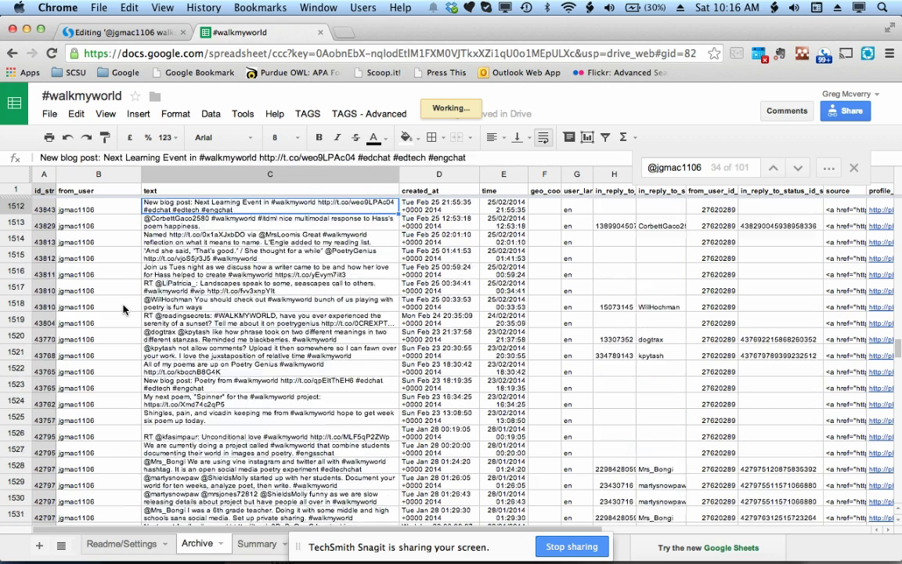
key("Up")
key("Up")
key("Up")
key("Up")
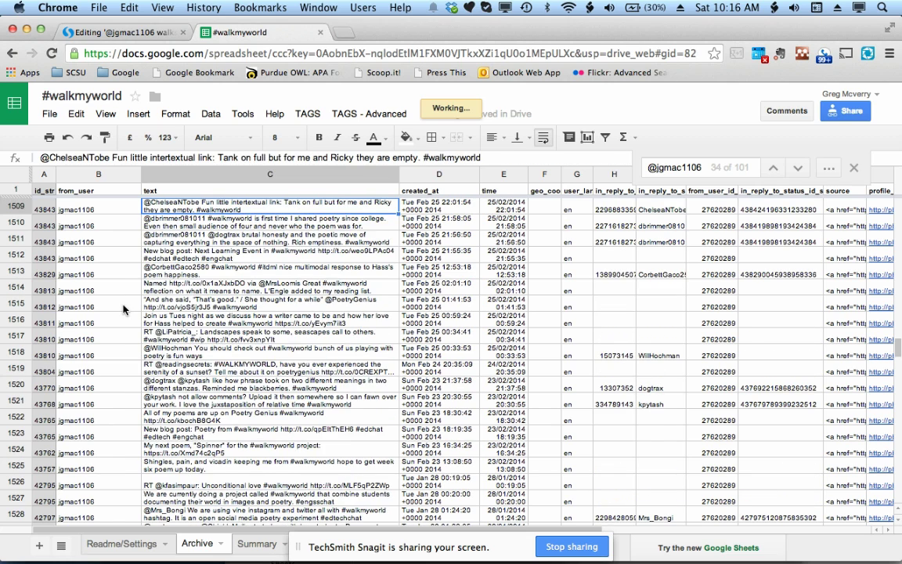
key("super+f")
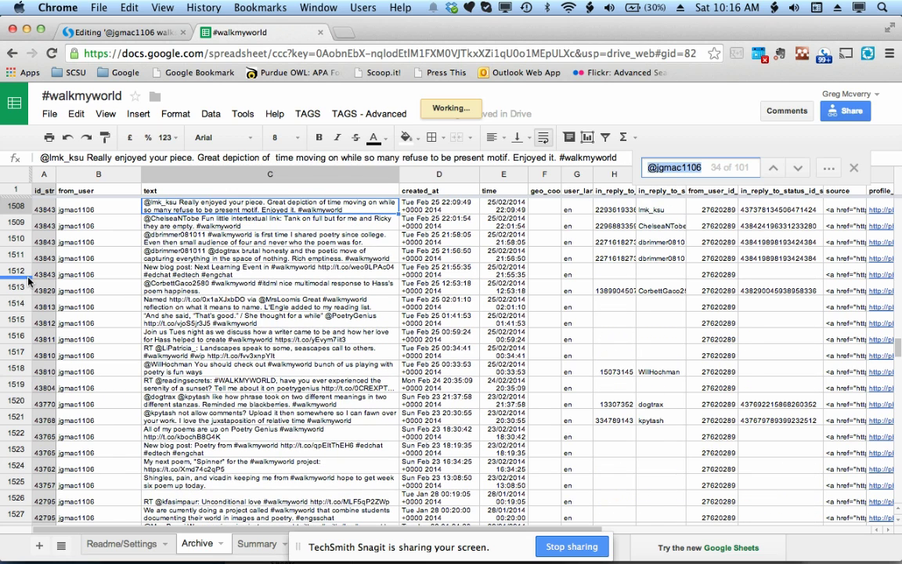
Step: Search the archive for 'deer' and select the deer-walk tweet's row 1537
type("deer")
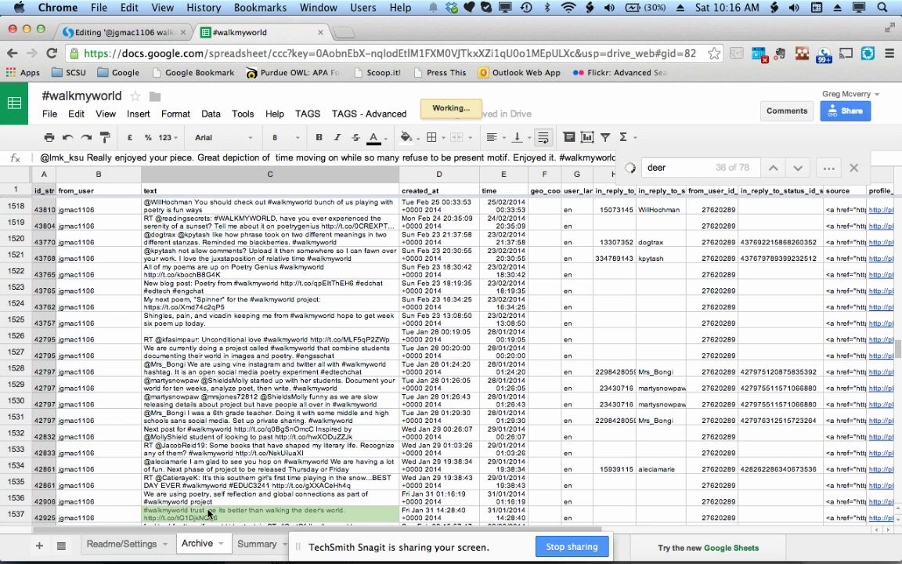
left_click(22, 513)
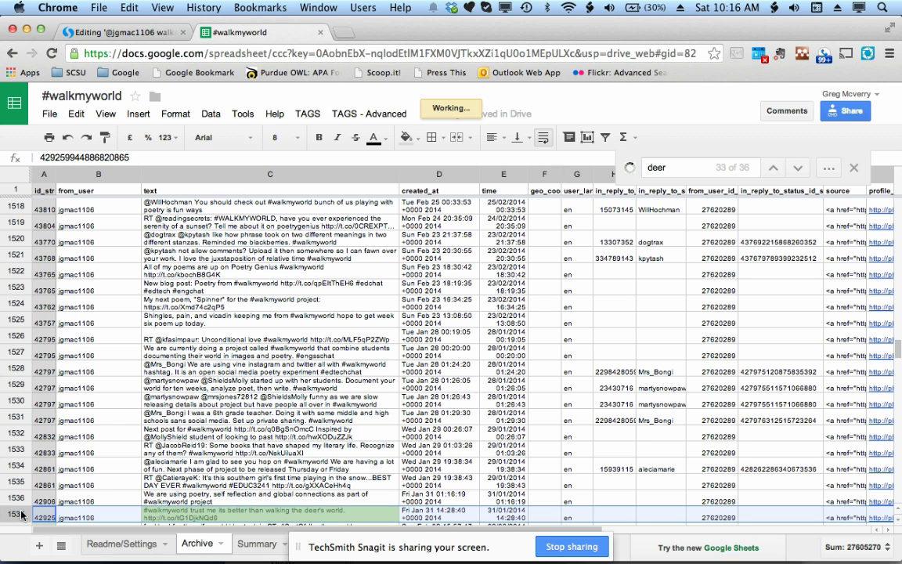
key("Tab")
key("Tab")
key("Tab")
key("Tab")
key("Tab")
key("Tab")
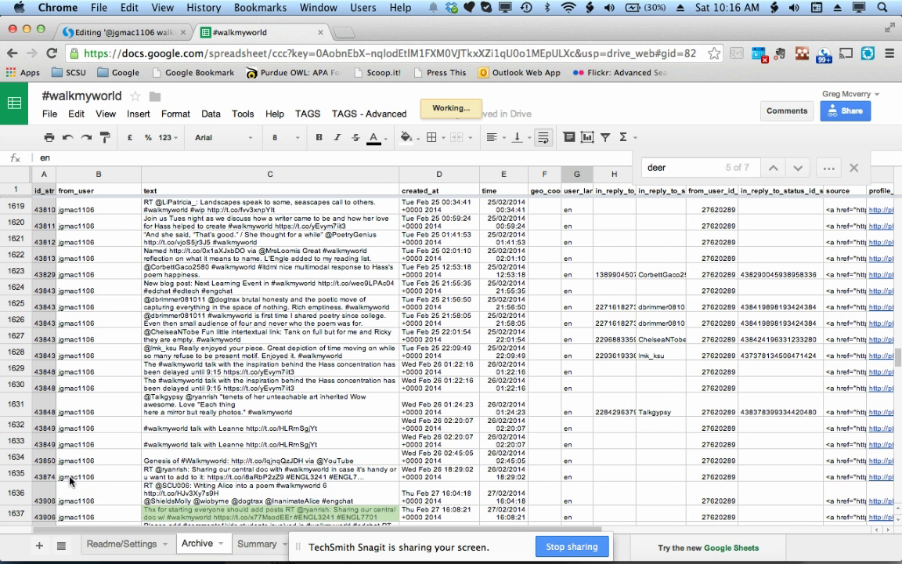
scroll(25, 307, "up", 2)
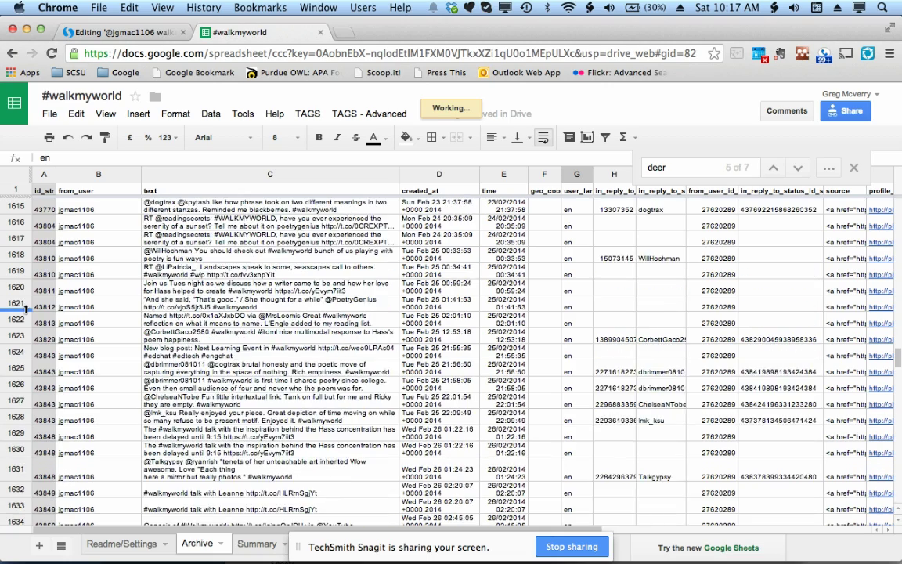
scroll(26, 307, "up", 20)
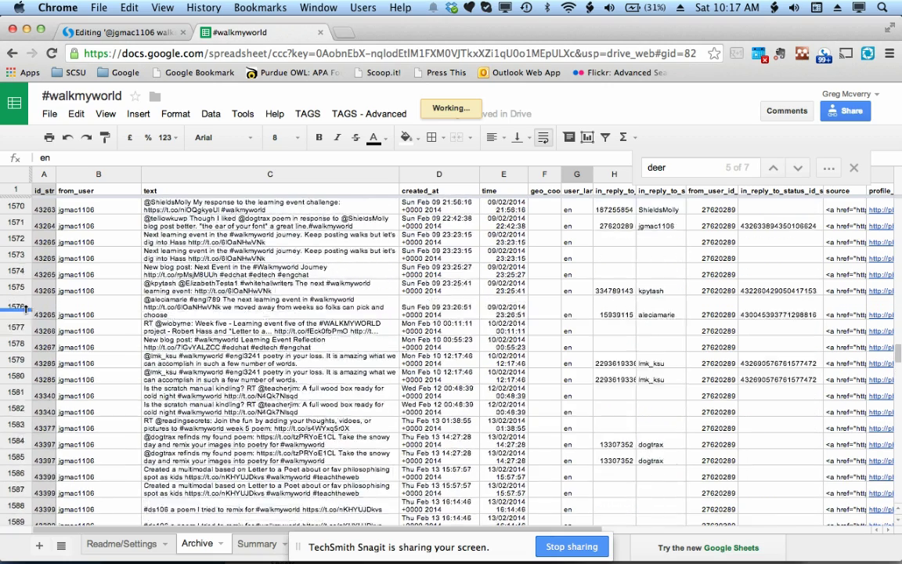
scroll(26, 308, "up", 10)
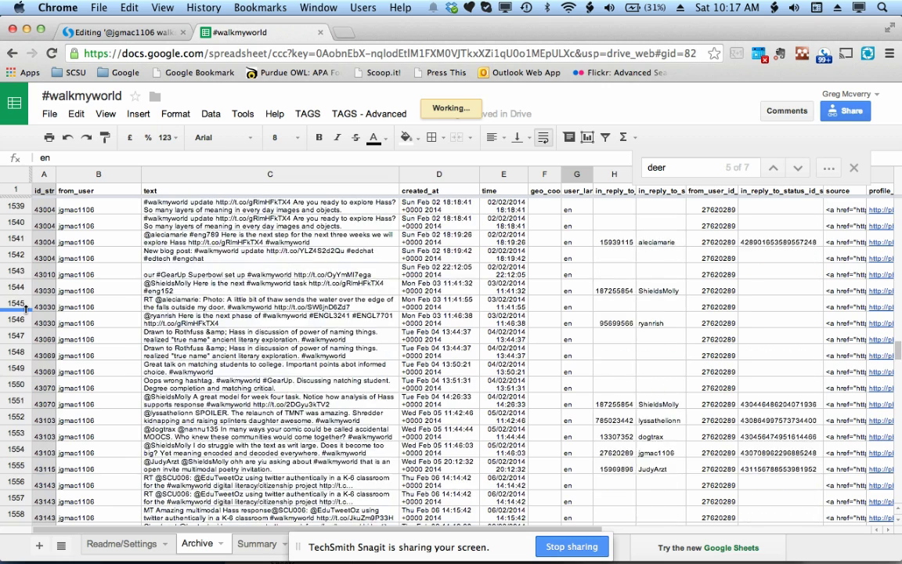
scroll(25, 308, "up", 5)
left_click(16, 353)
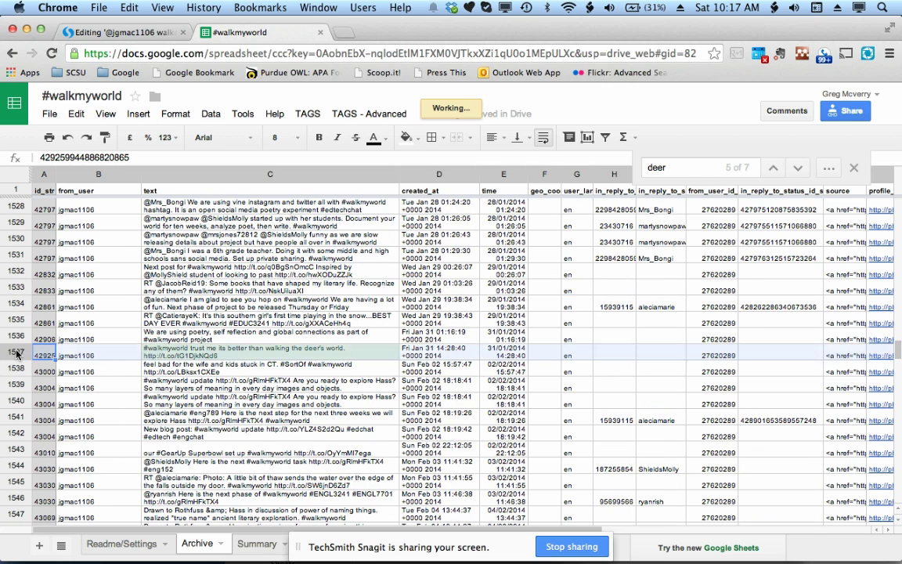
Step: Select the full status URL in row 1537's status_url cell to copy it
left_click(847, 355)
key("Right")
key("Right")
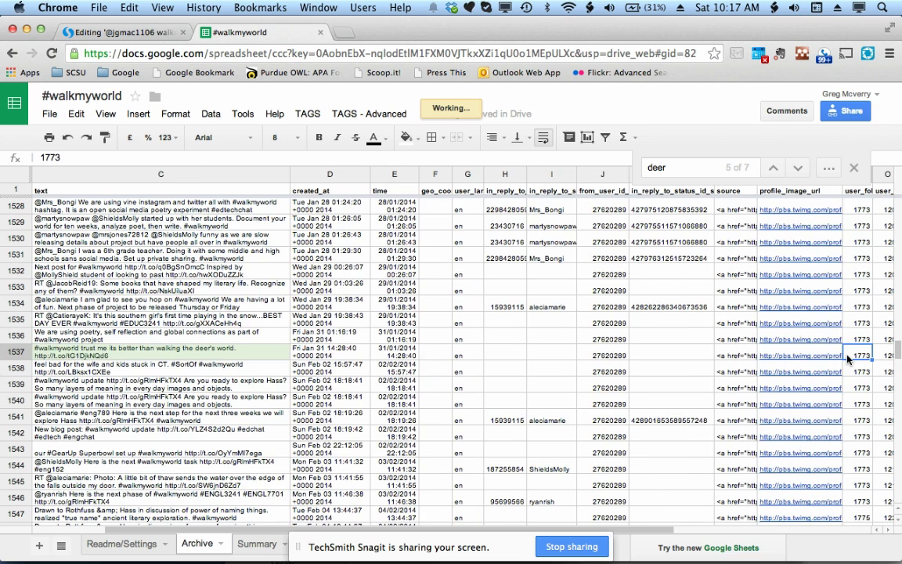
key("Right")
key("Right")
key("Right")
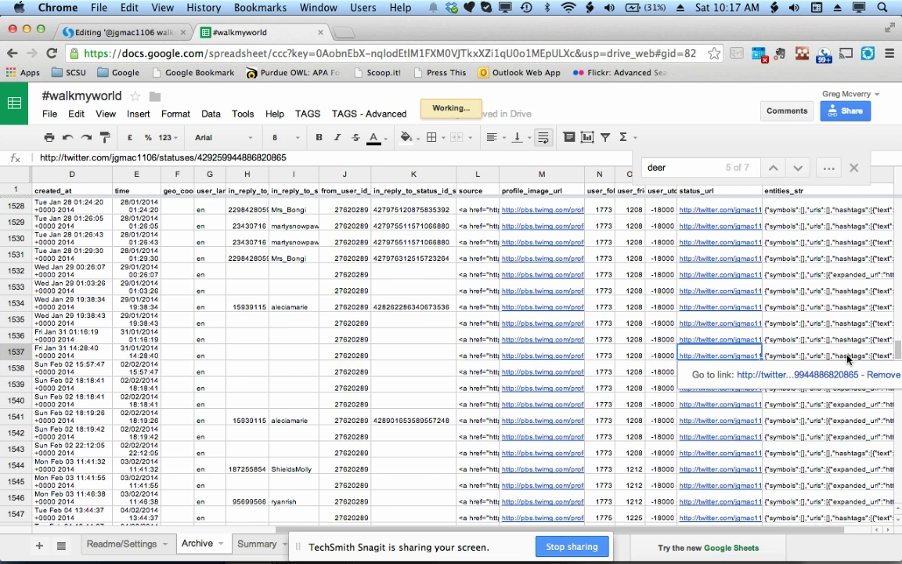
key("Return")
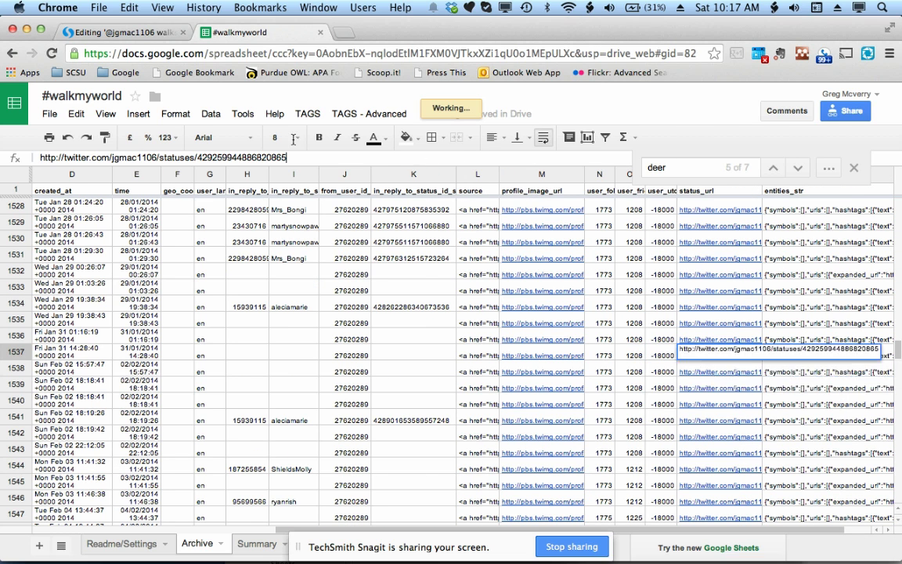
key("super+a")
key("super+c")
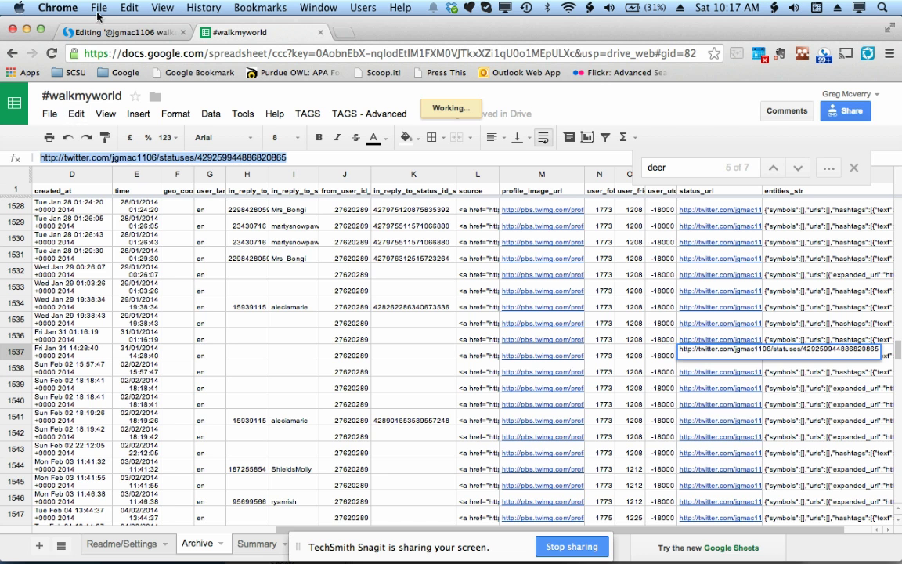
Step: Embed the deer-walk car-photo tweet by its status URL and place it below Week Two Walk
left_click(161, 34)
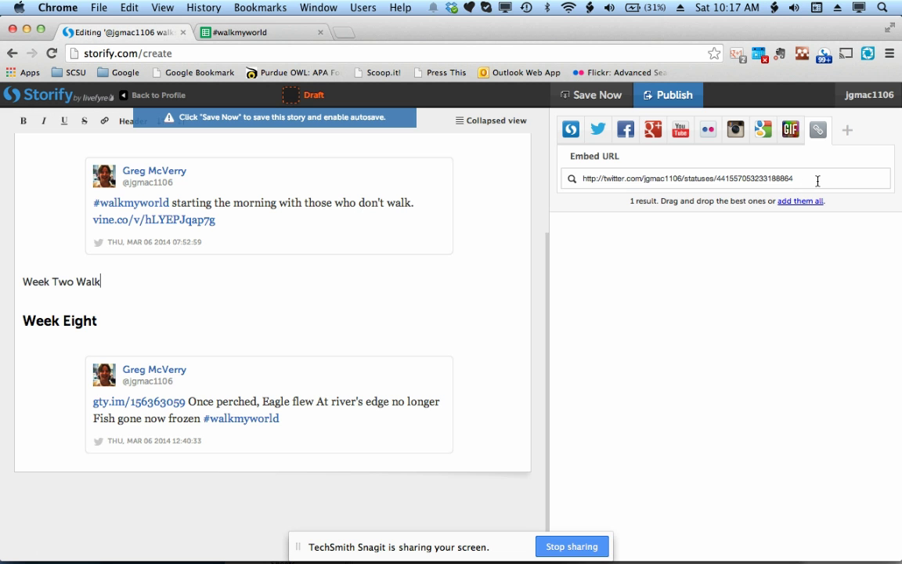
left_click_drag(764, 173, 626, 135)
key("BackSpace")
key("super+v")
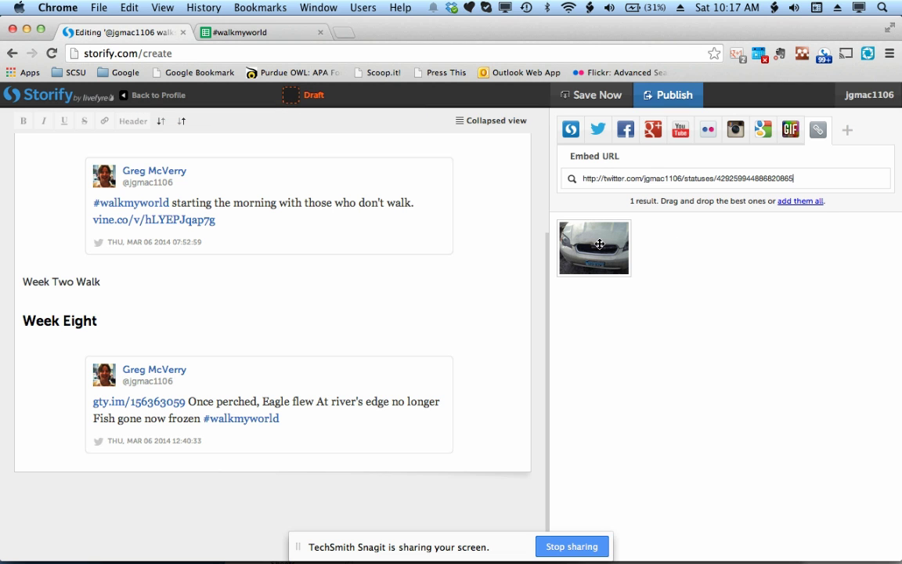
left_click_drag(600, 244, 235, 312)
scroll(362, 278, "down", 5)
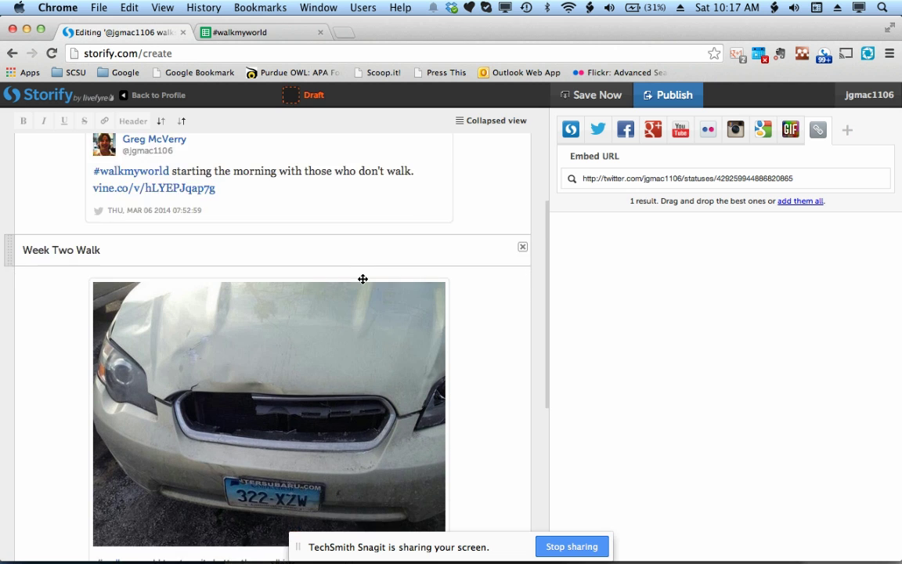
Step: Rename the heading to 'Week Three Walk' and add a 'Week Two Walk' text block above it
scroll(363, 278, "up", 4)
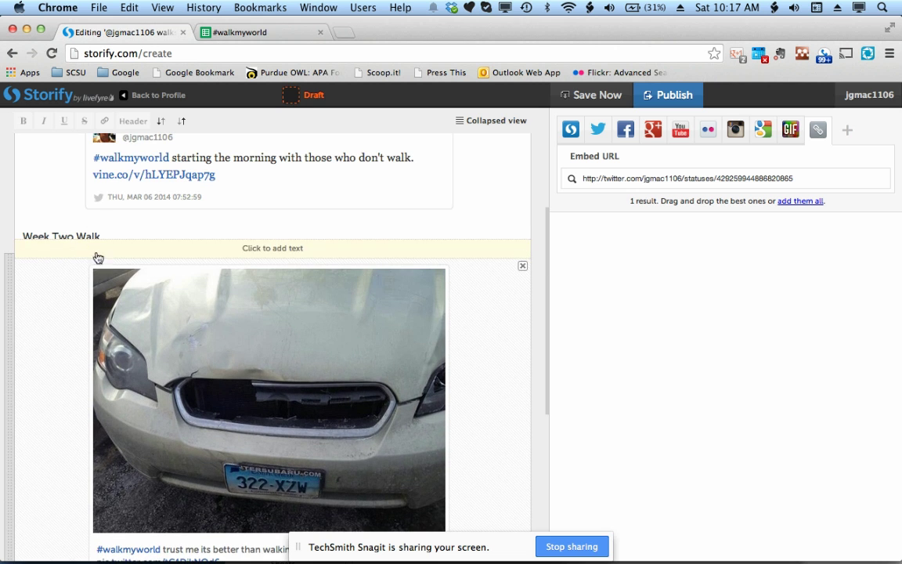
left_click(73, 236)
key("BackSpace")
key("BackSpace")
key("BackSpace")
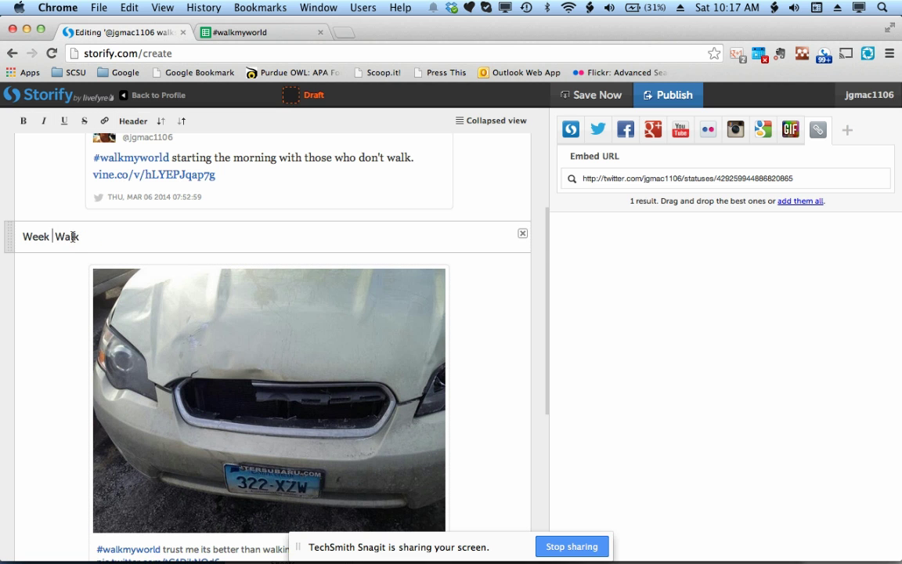
type("Thre ")
type("e")
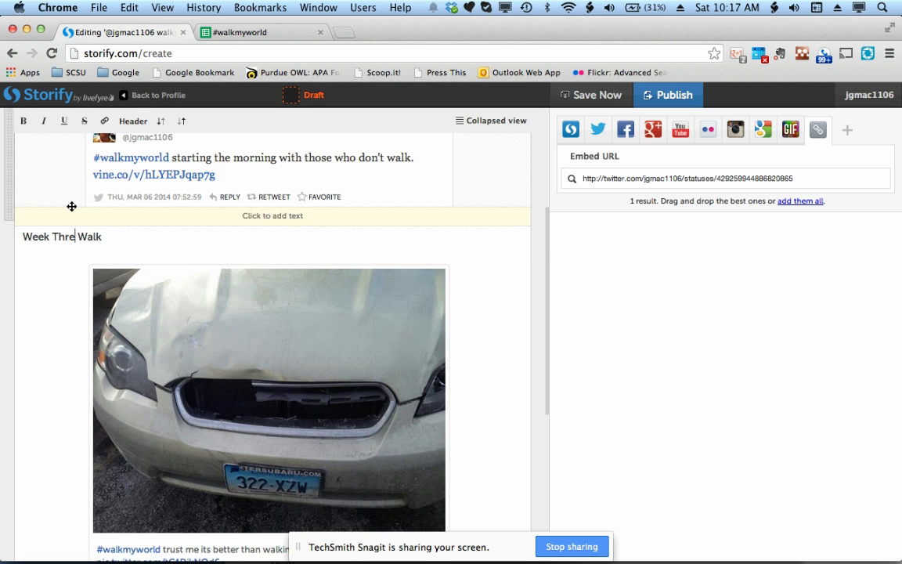
left_click(78, 216)
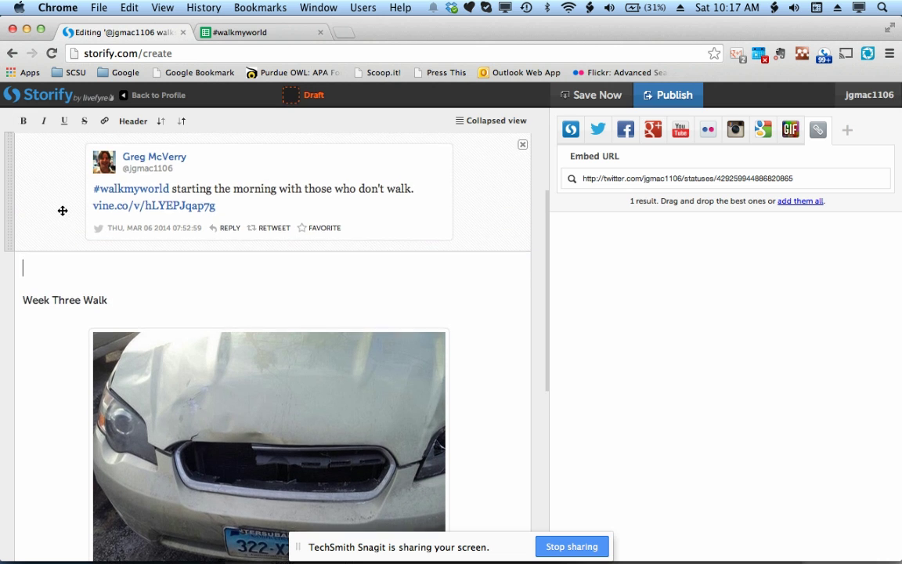
type("Week")
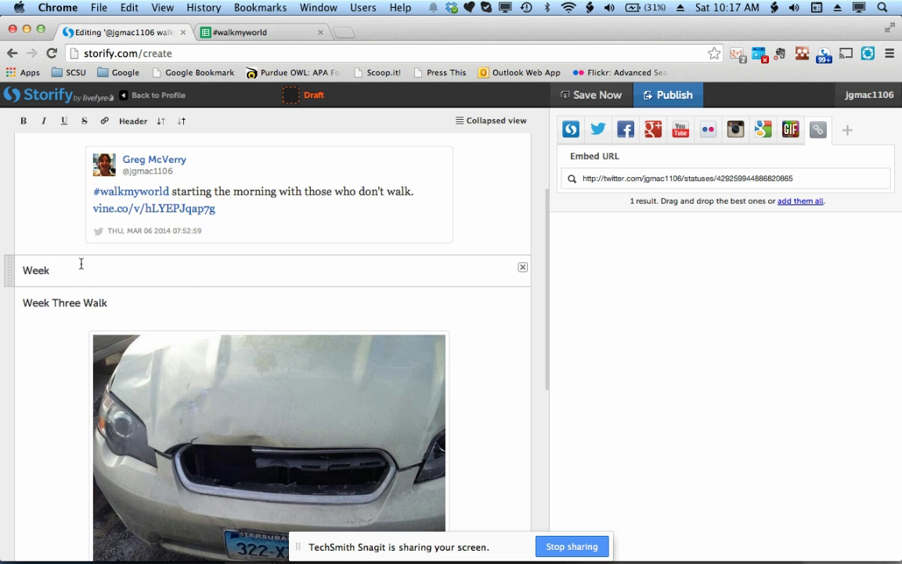
type(" Two Walk")
Step: Compare the tweet ids in cells A1536 and A1537 of the Archive sheet
left_click(236, 32)
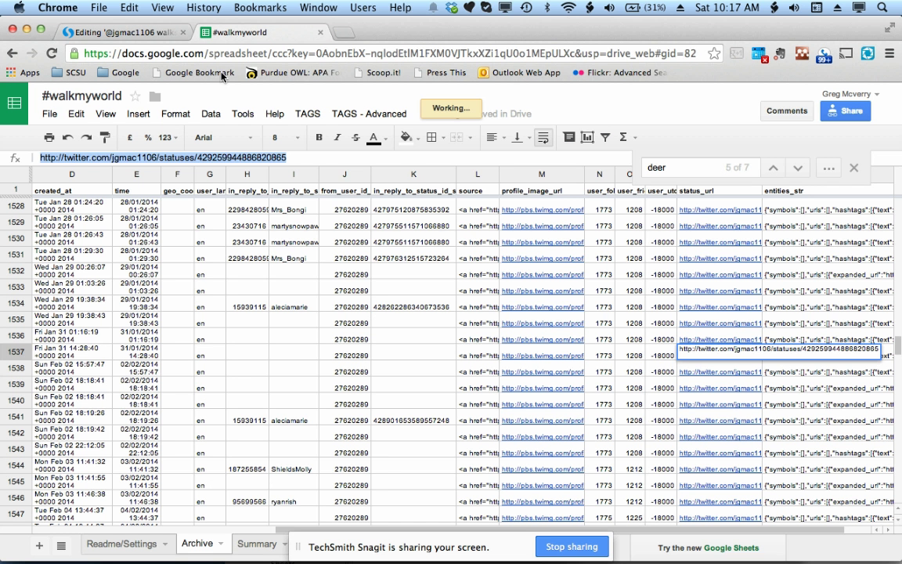
left_click(15, 353)
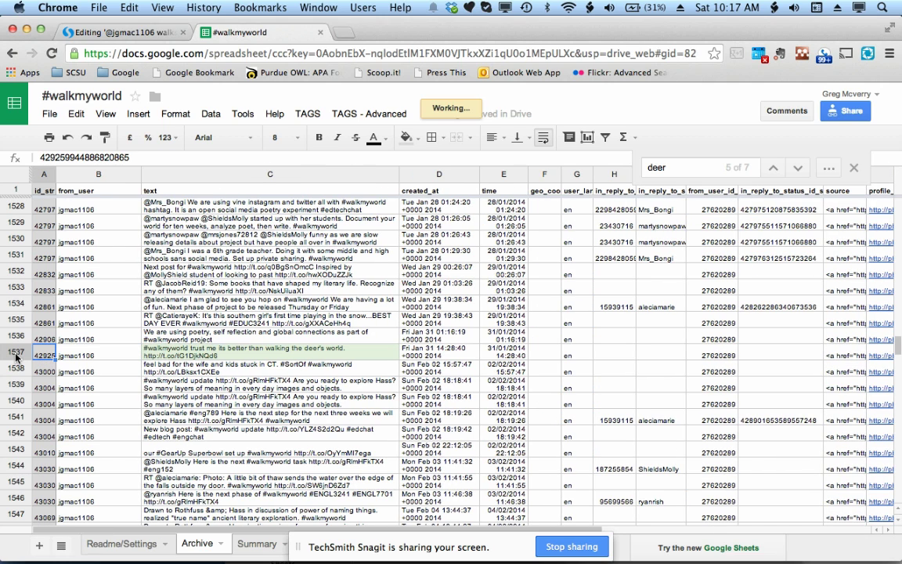
key("Up")
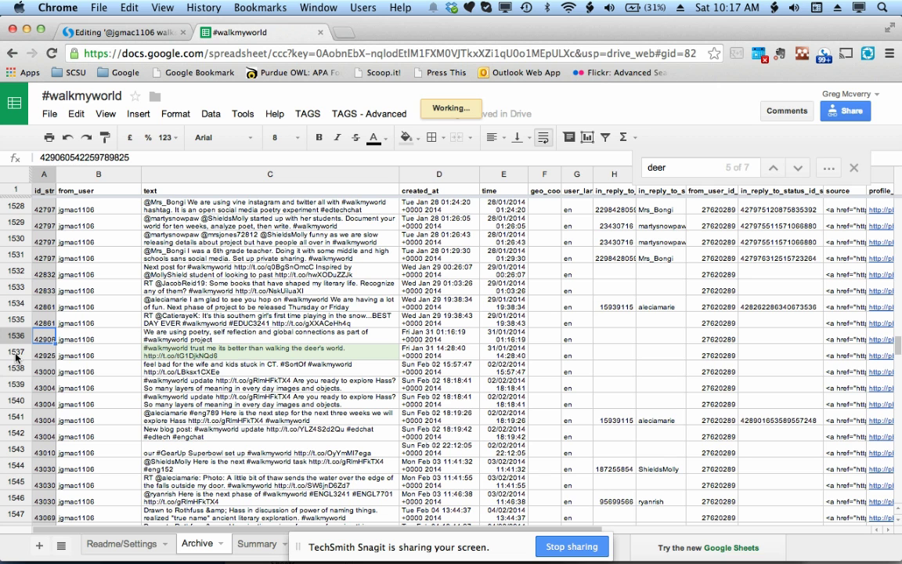
key("Down")
key("Down")
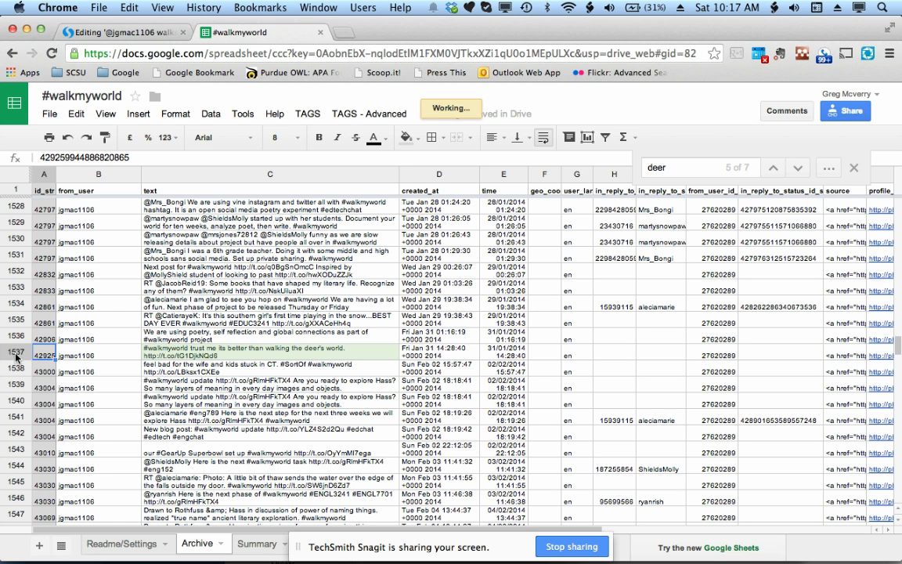
key("Up")
key("Up")
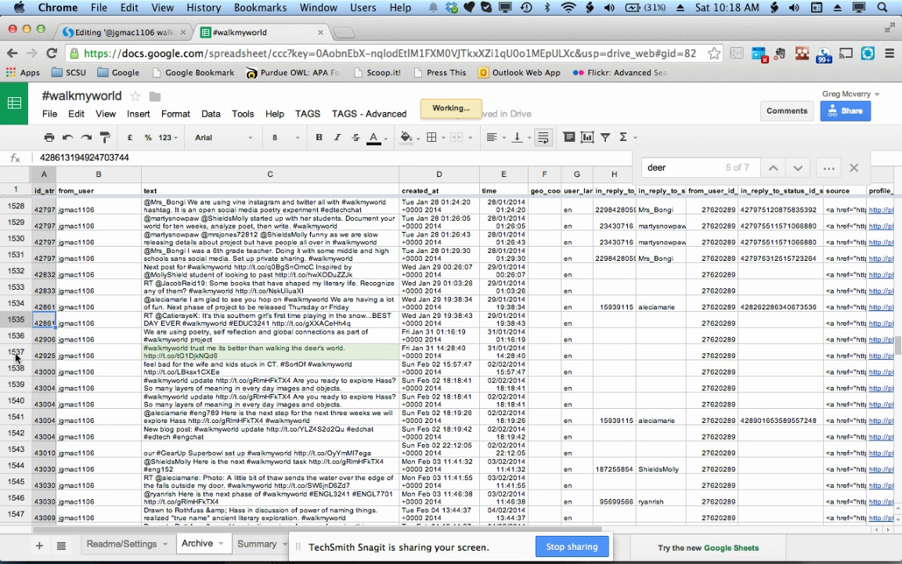
Step: Review the Storify draft from its title down to Week Eight and back up
left_click(109, 32)
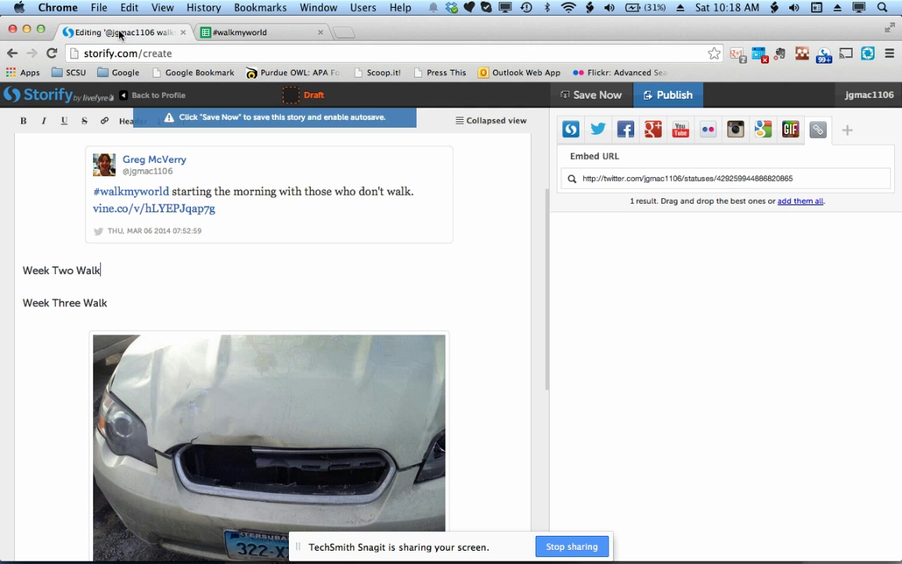
scroll(292, 195, "down", 15)
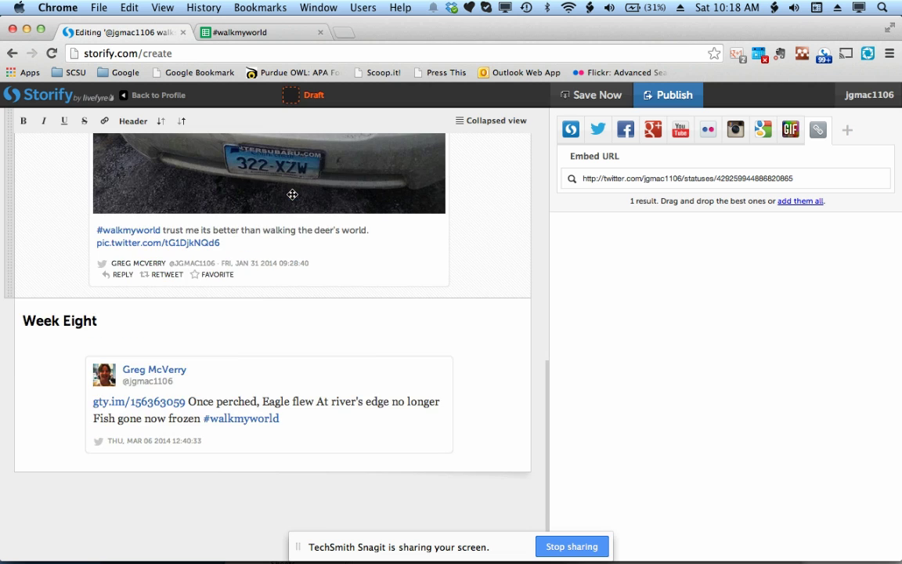
scroll(292, 194, "up", 15)
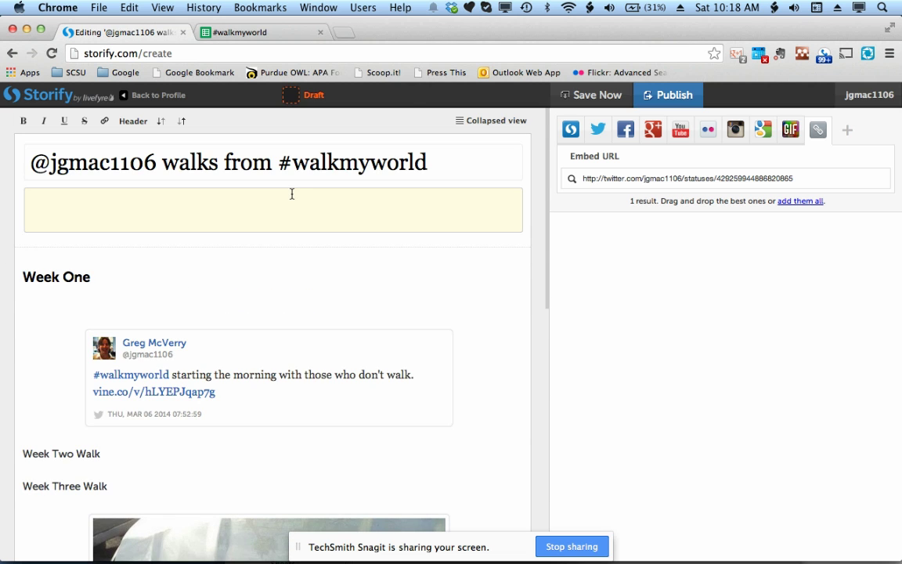